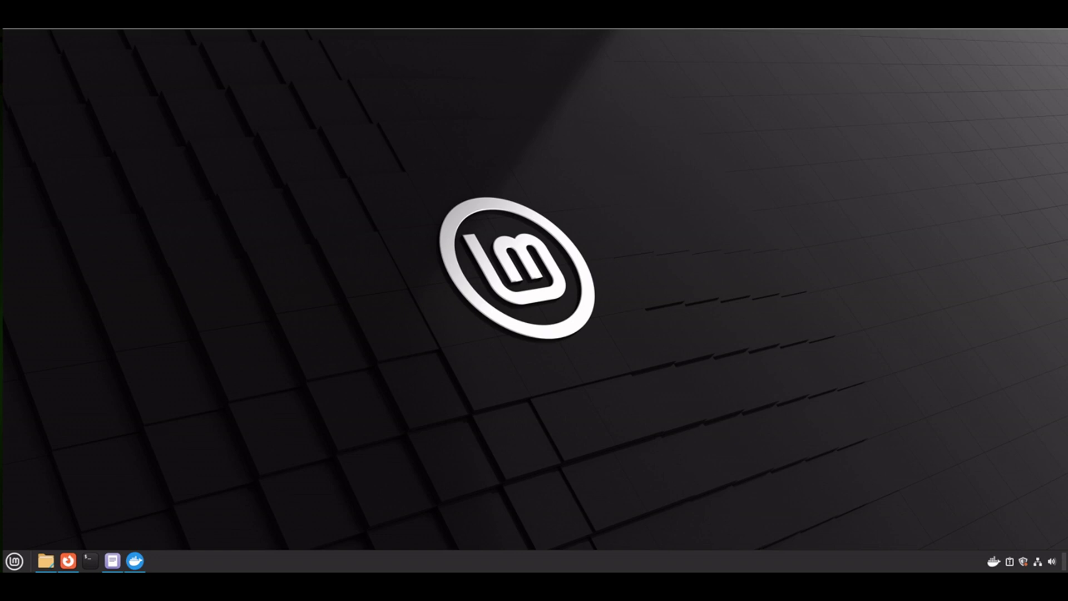
# Restore the Docker docs in Firefox and cycle through the Linux, Windows, then Mac install tabs.
pyautogui.click(67, 561)
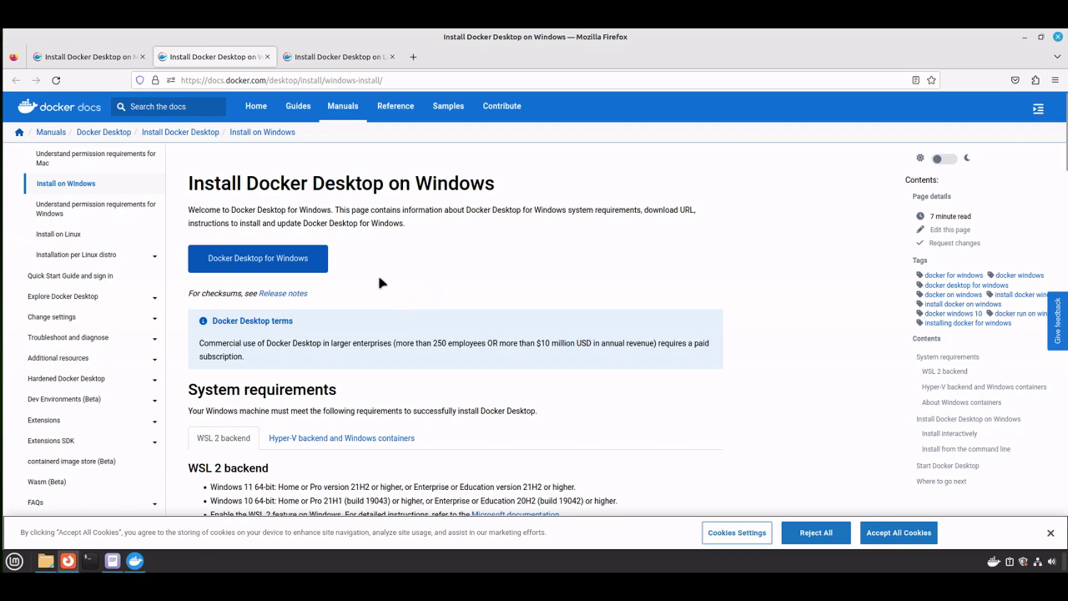
pyautogui.click(332, 59)
pyautogui.click(217, 56)
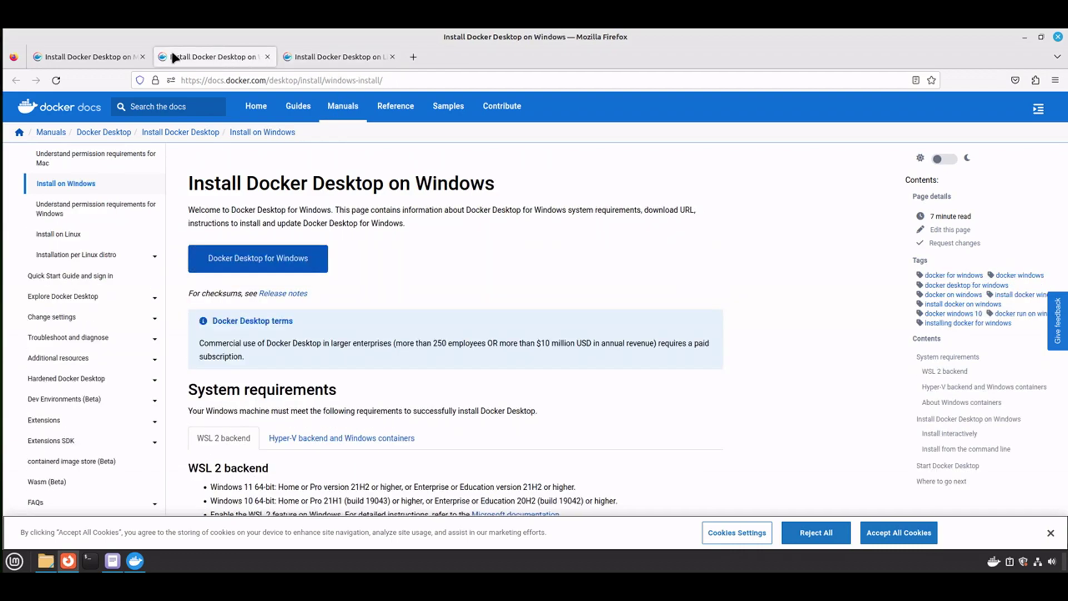
pyautogui.click(97, 57)
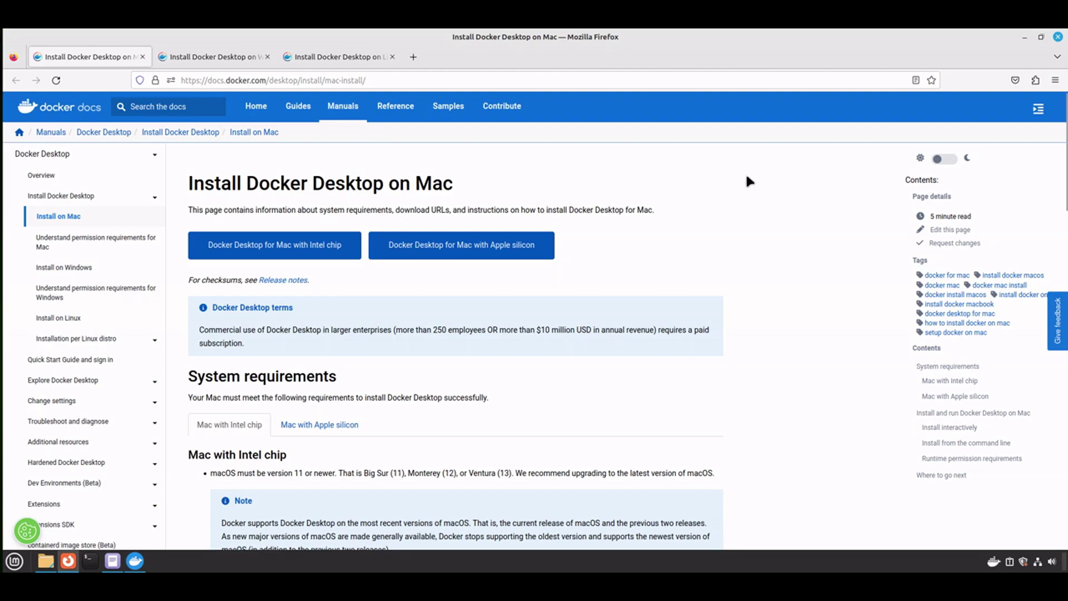
# Minimize Firefox, bring up Docker Desktop's Containers page and open its global search.
pyautogui.click(1023, 37)
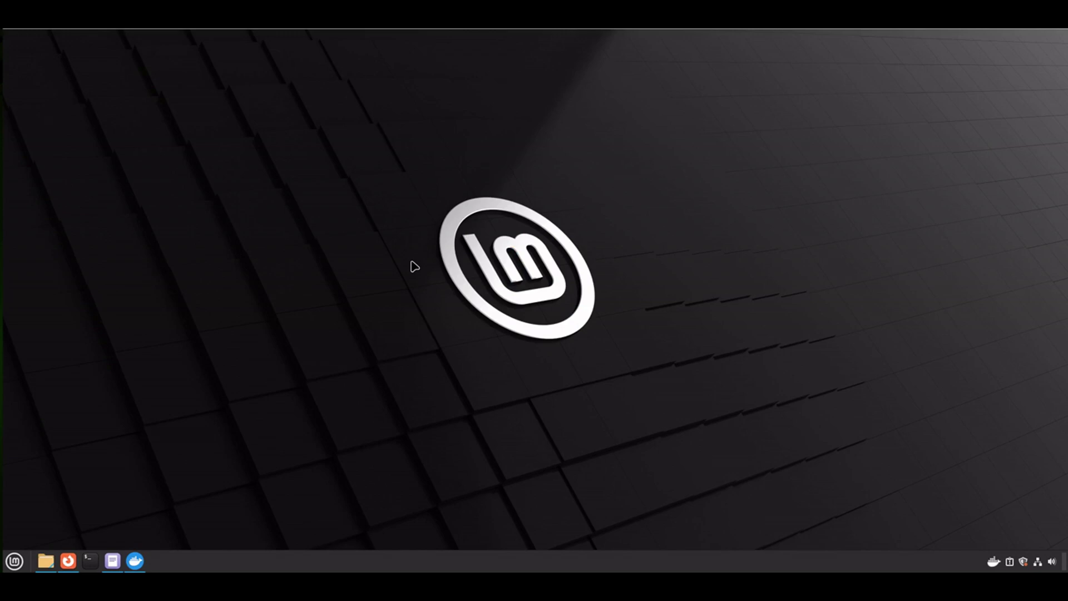
pyautogui.click(137, 562)
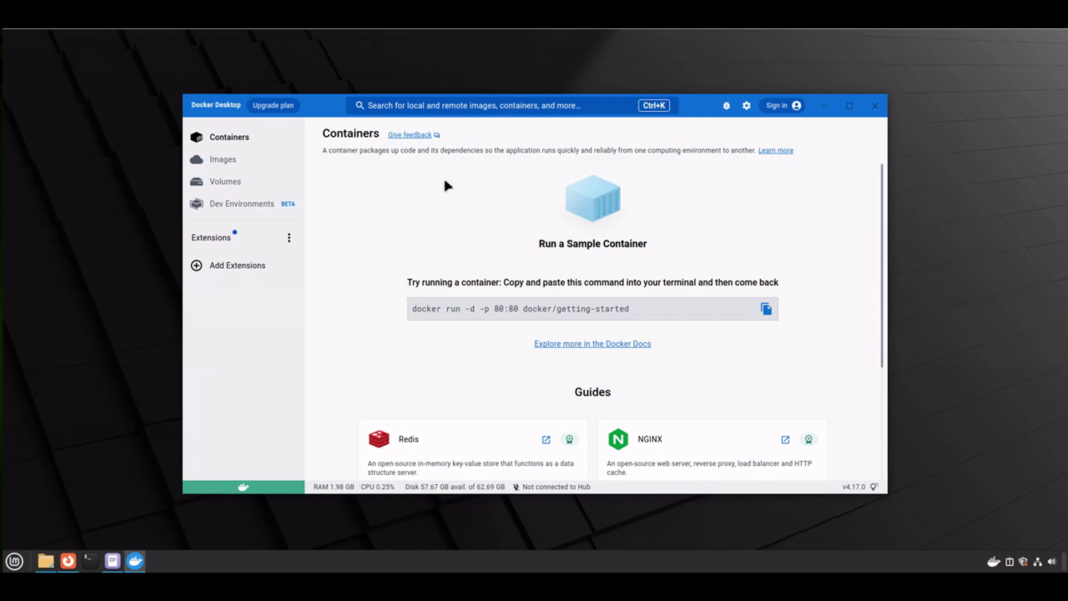
pyautogui.click(453, 109)
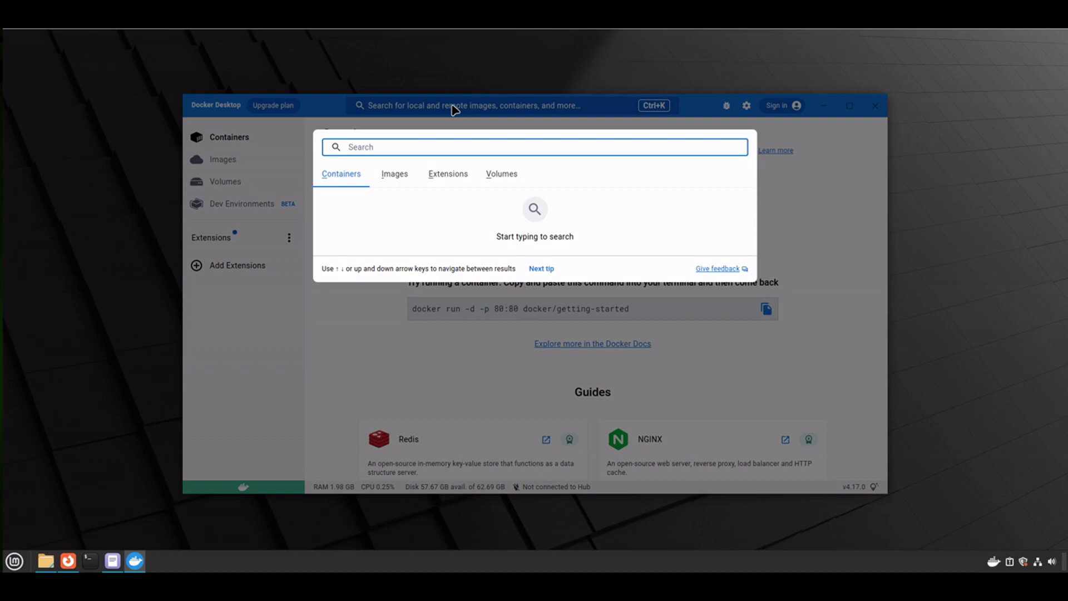
# Search images for 'pychemist/' and run the m2cf_web_frontend image, pulling it (288.31 MB).
pyautogui.click(395, 178)
pyautogui.write('pych')
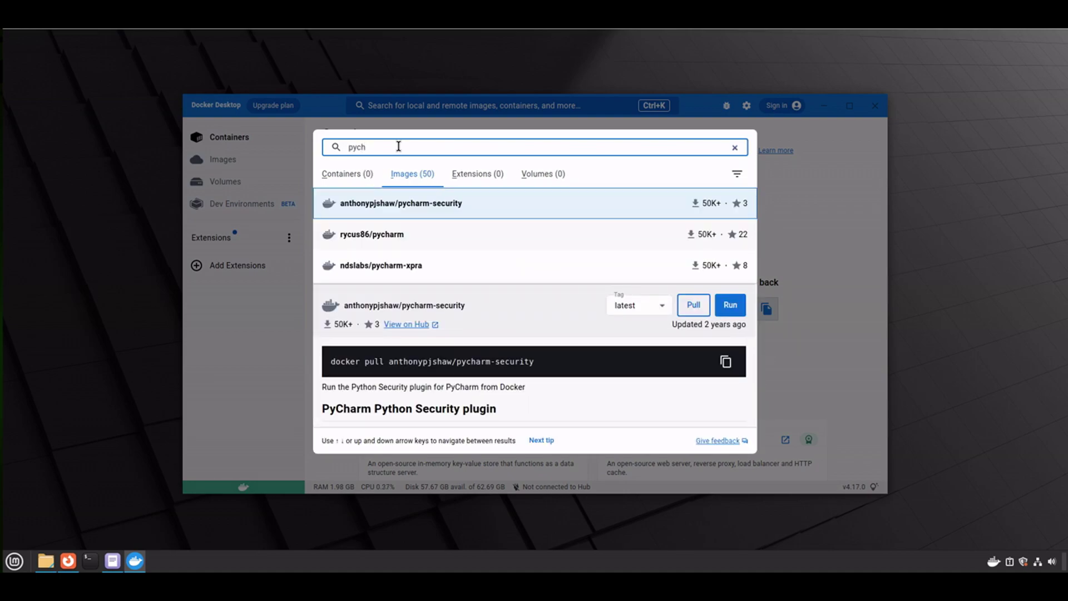
pyautogui.write('emist')
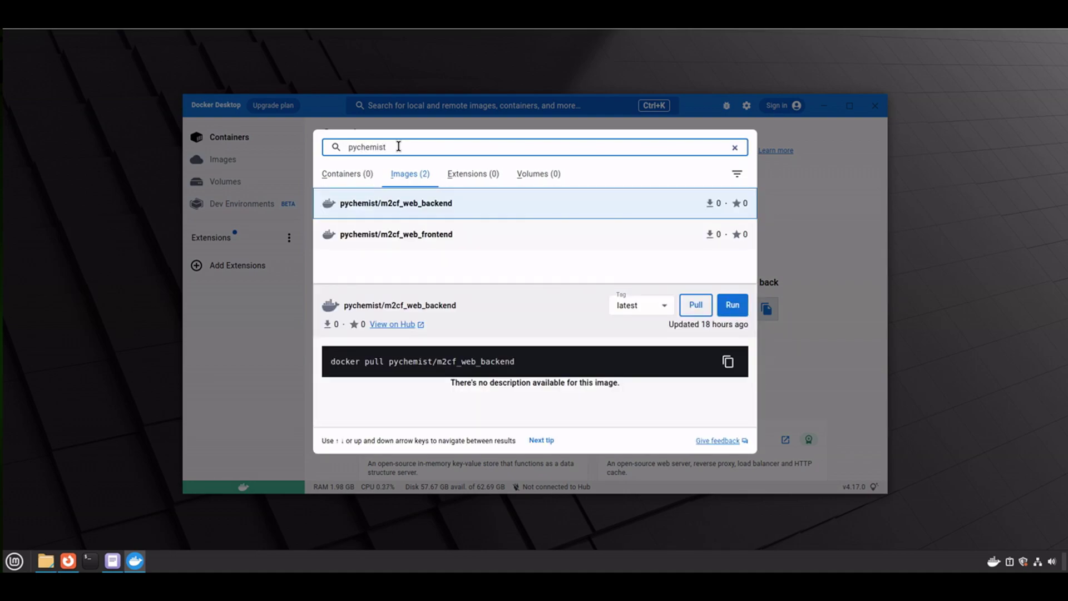
pyautogui.write('/')
pyautogui.click(445, 237)
pyautogui.click(732, 307)
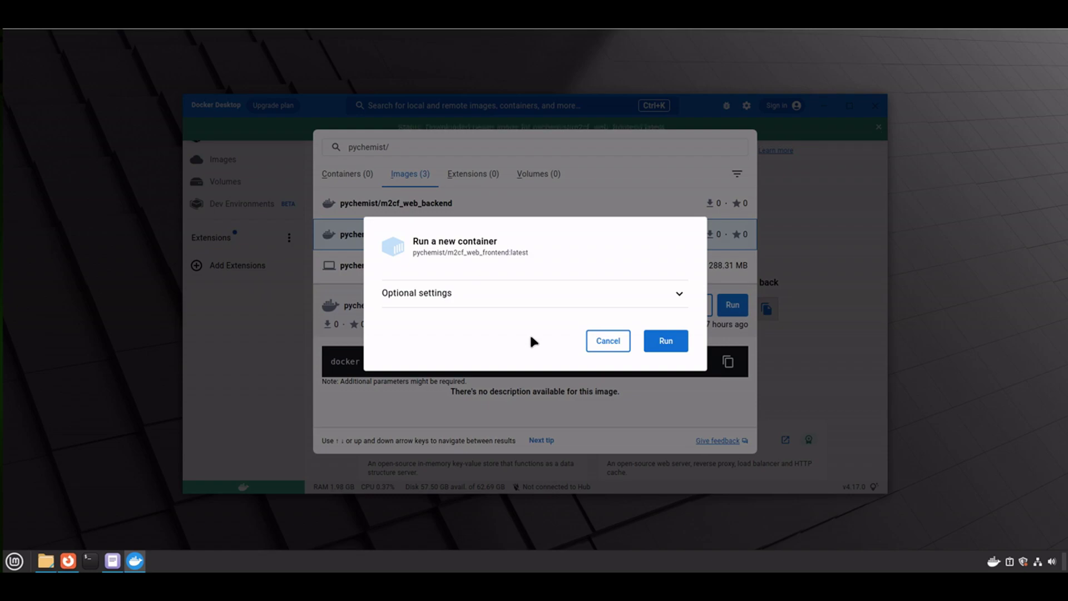
# Set host port 9000 in optional settings and start the frontend container.
pyautogui.click(473, 293)
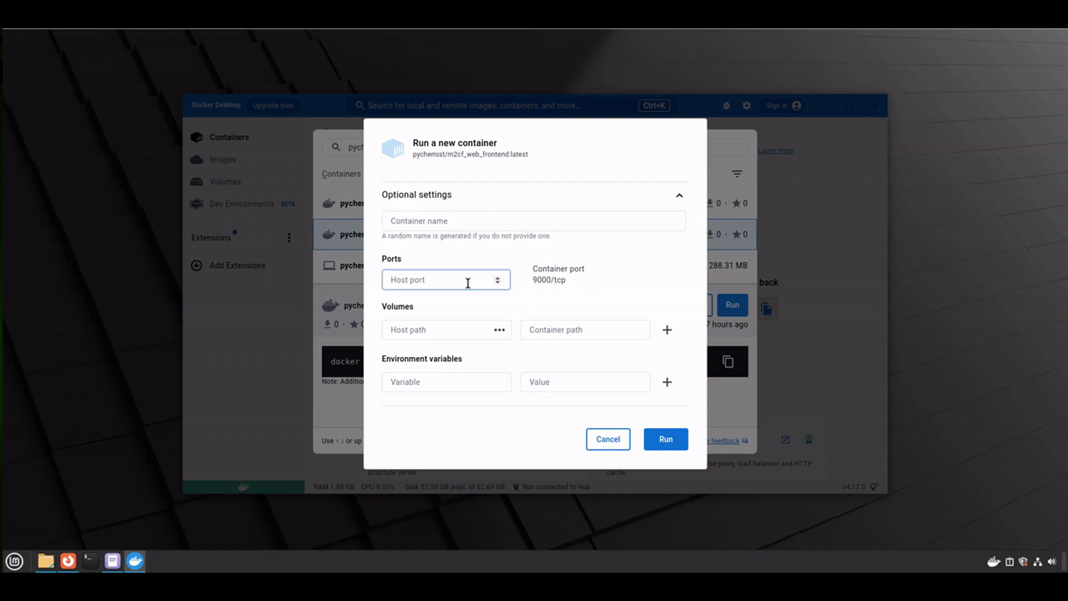
pyautogui.click(460, 281)
pyautogui.write('9000')
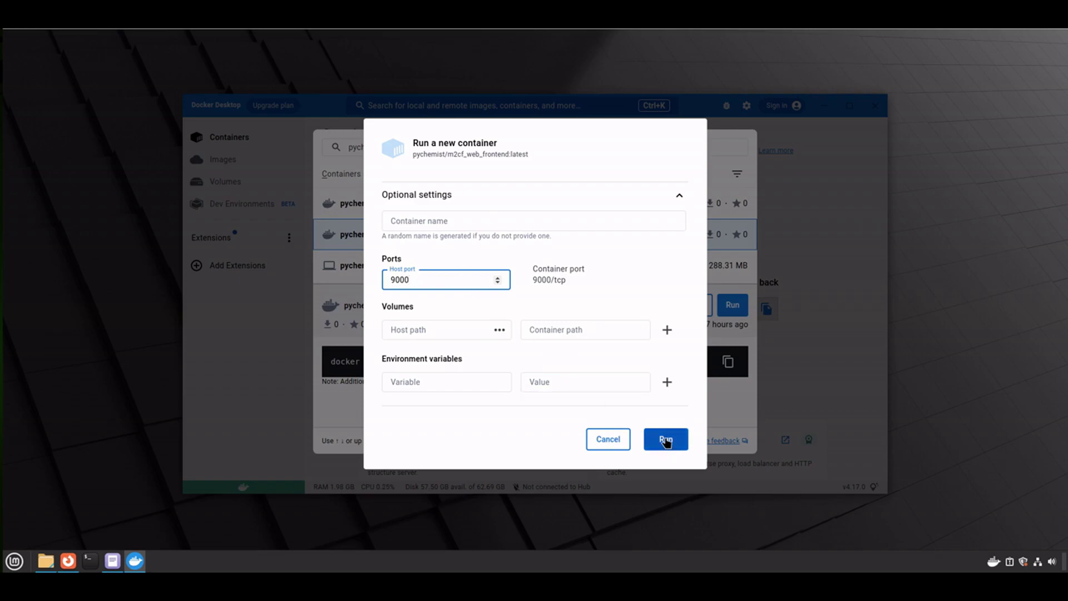
pyautogui.click(666, 440)
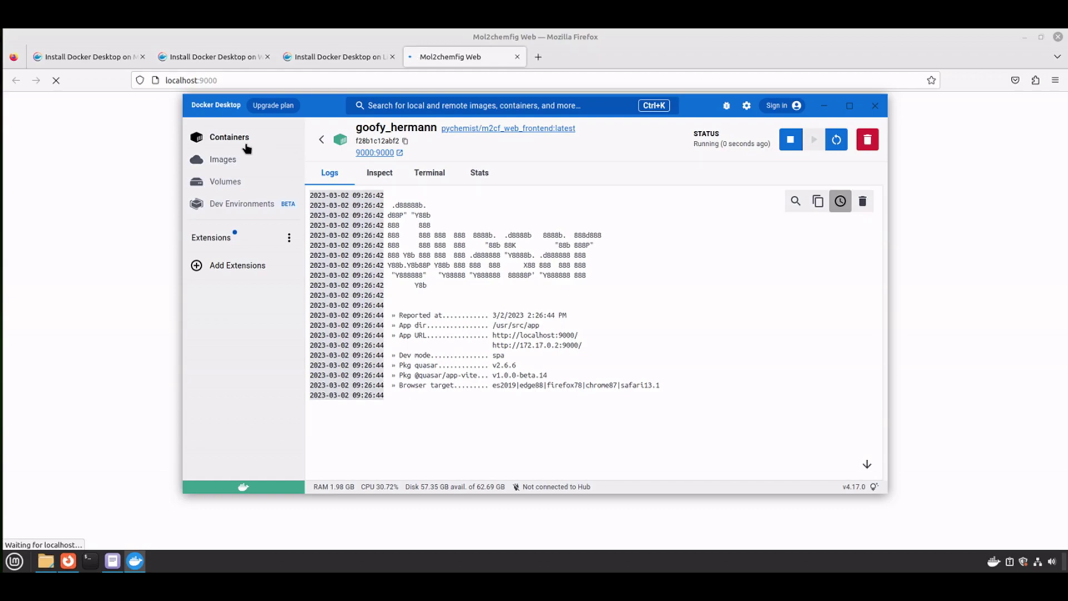
# Reopen the pychemist/ search and pull and run the m2cf_web_backend image (2.5 GB).
pyautogui.click(462, 105)
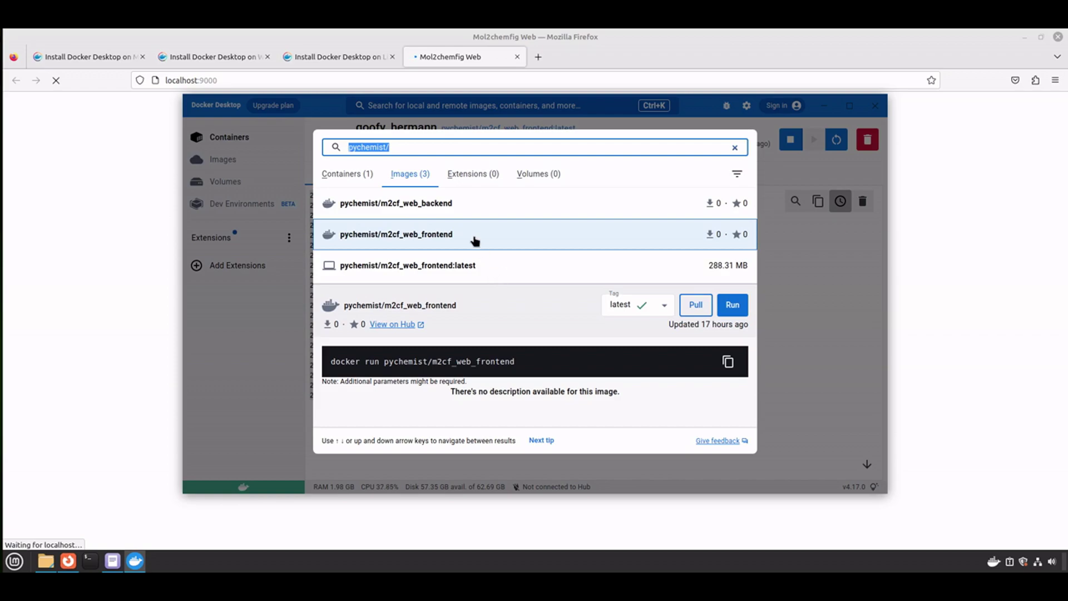
pyautogui.click(450, 204)
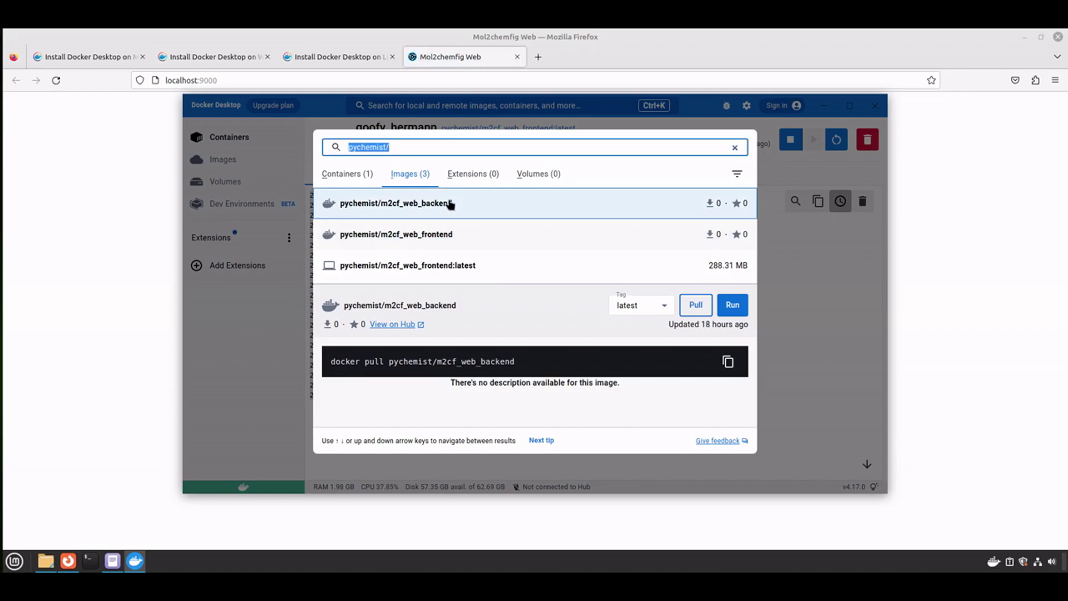
pyautogui.click(732, 307)
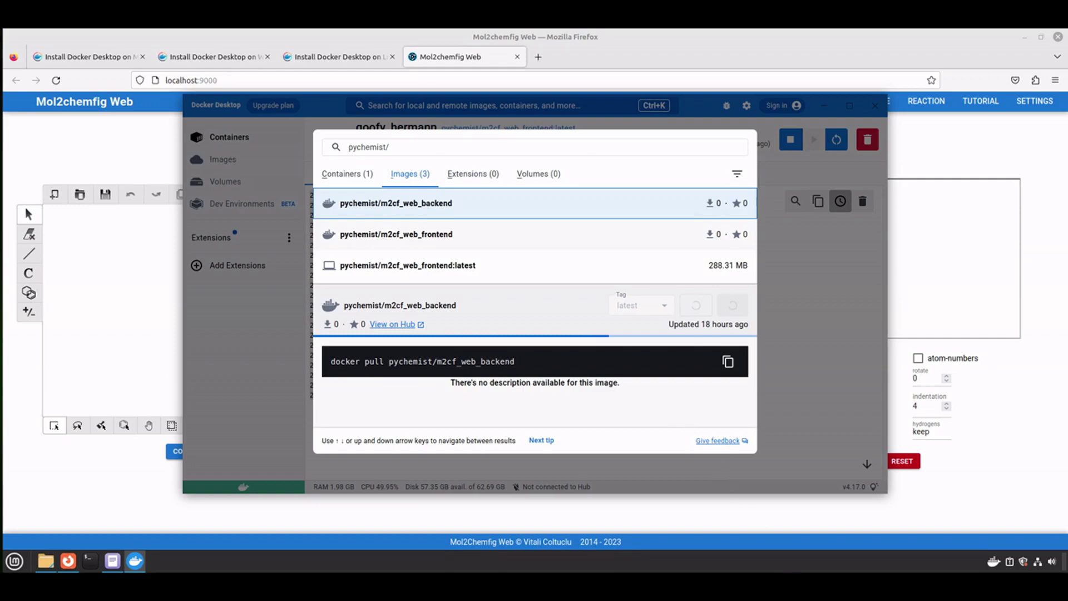
pyautogui.rightClick(819, 562)
pyautogui.click(846, 524)
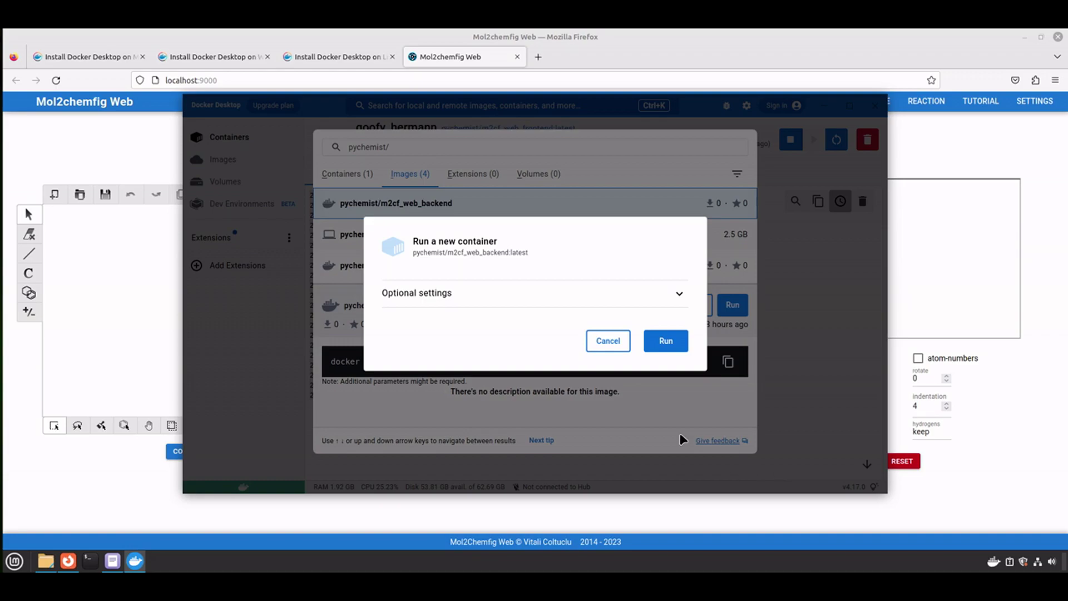
# Set host port 5000 in optional settings and start the backend container.
pyautogui.click(463, 294)
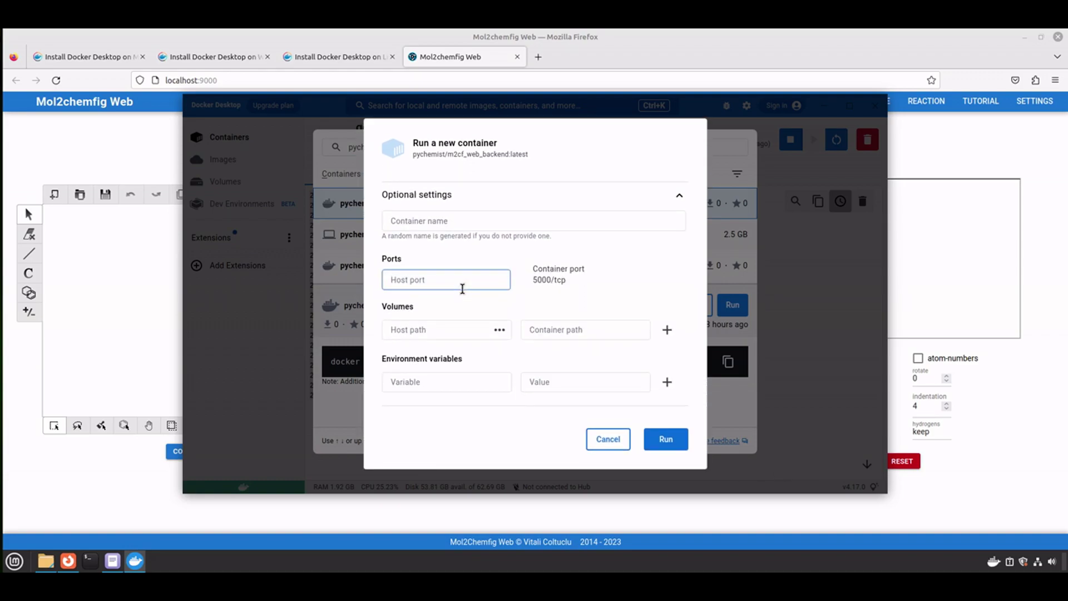
pyautogui.click(428, 282)
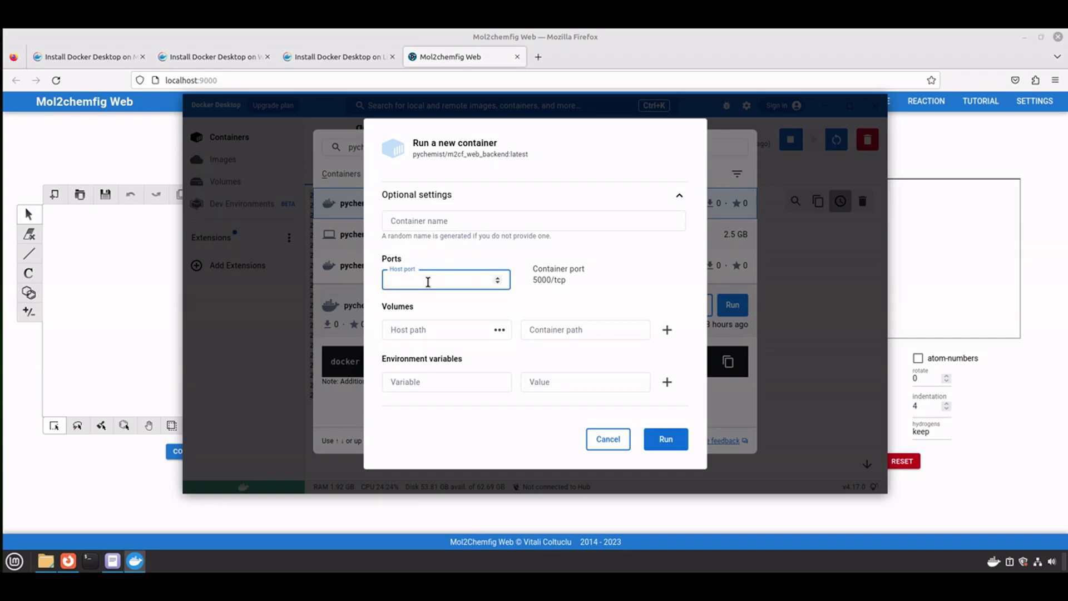
pyautogui.write('5000')
pyautogui.click(663, 442)
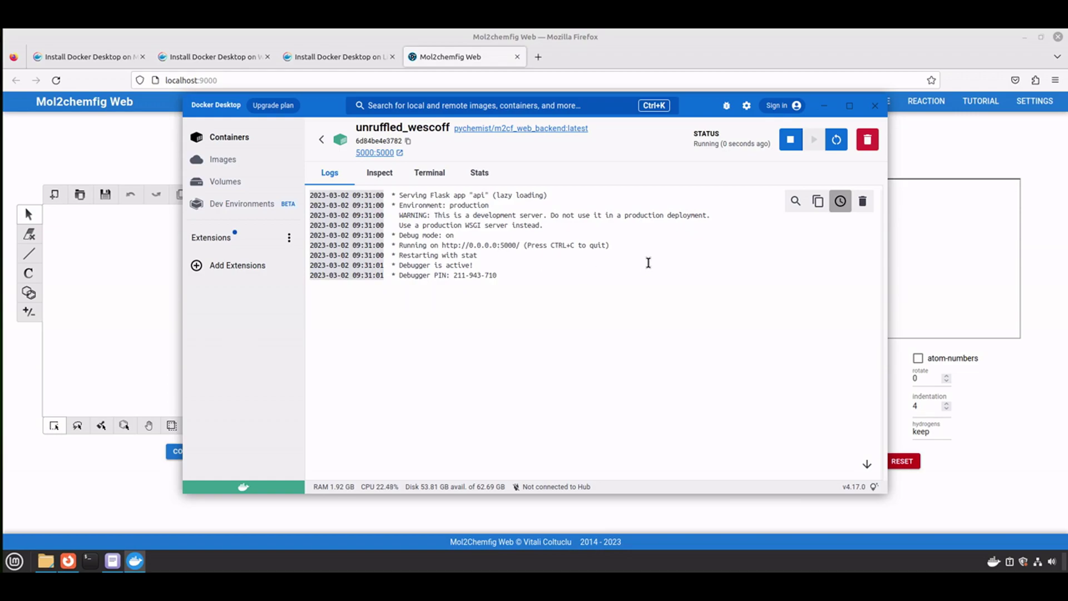
# Minimize Docker Desktop, place a benzene ring on the canvas and convert it to chemfig.
pyautogui.click(824, 106)
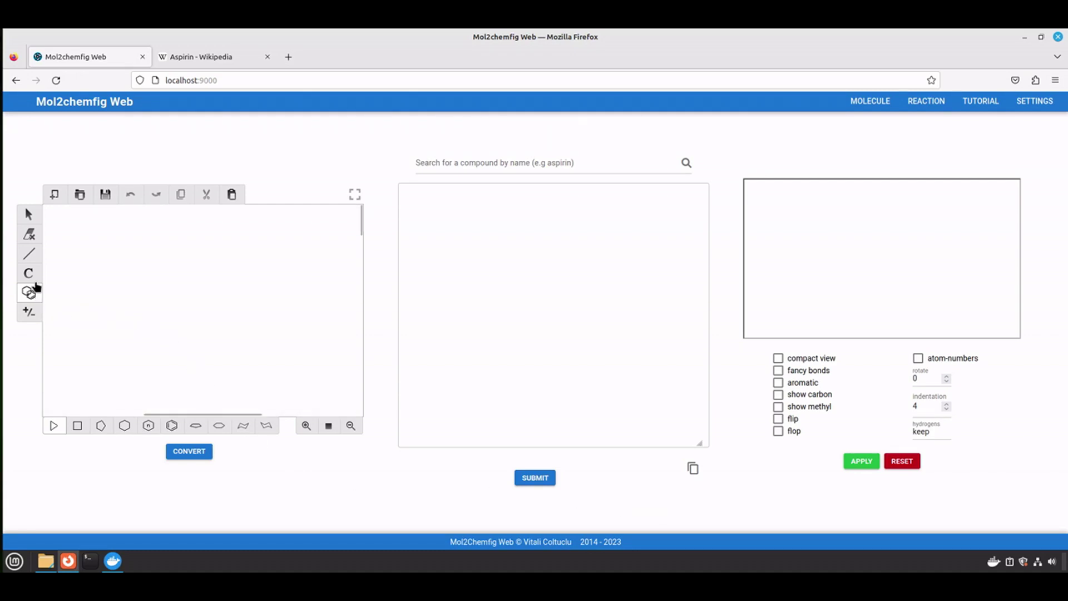
pyautogui.click(171, 425)
pyautogui.click(189, 303)
pyautogui.click(188, 449)
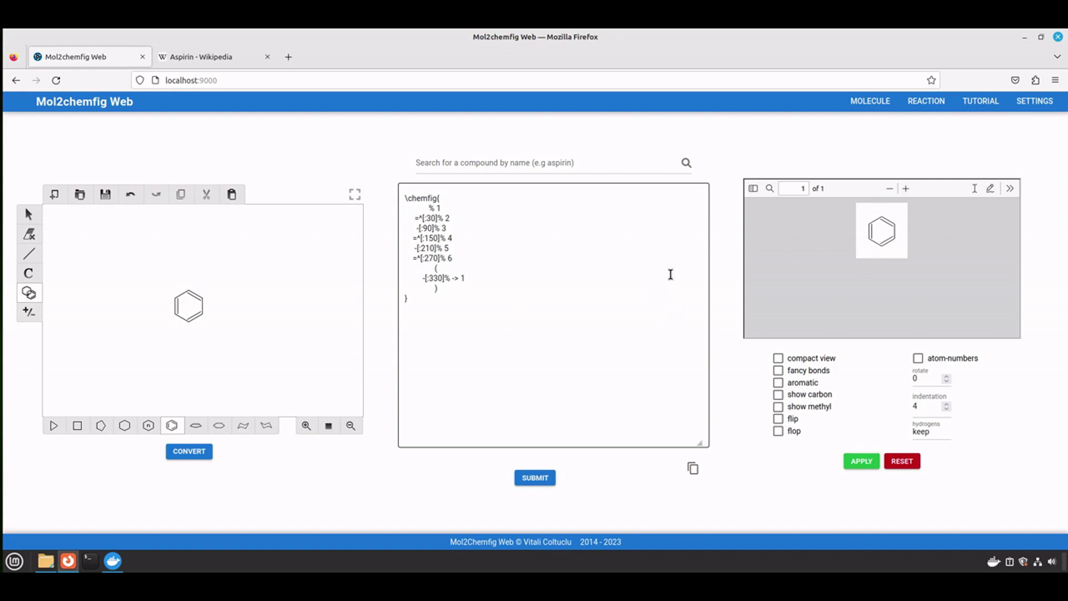
# Search the compound name 'aspirin' to get its chemfig code and preview.
pyautogui.click(592, 160)
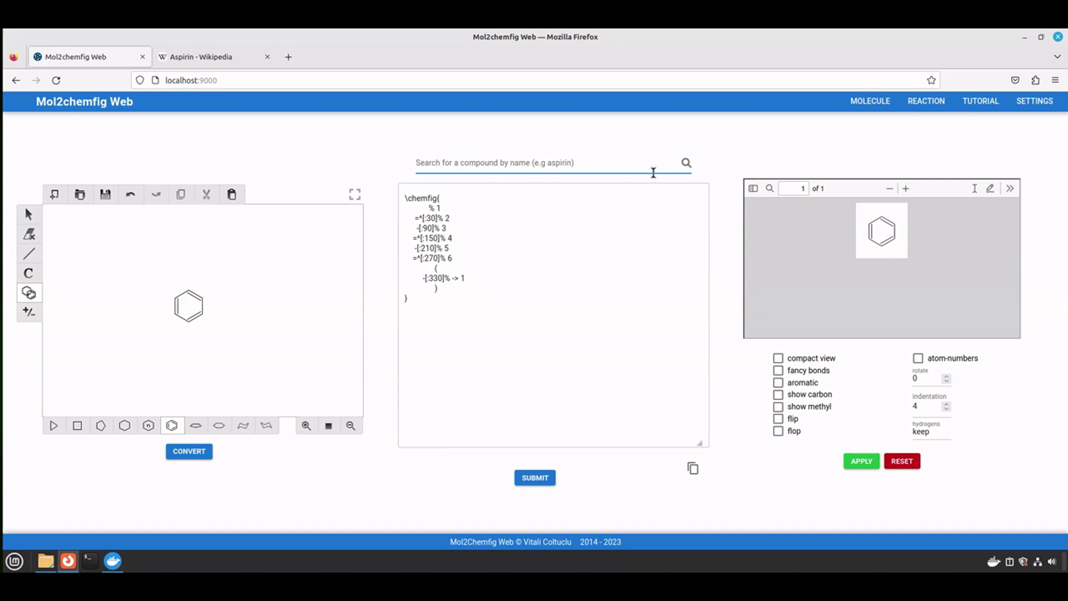
pyautogui.write('aspirin')
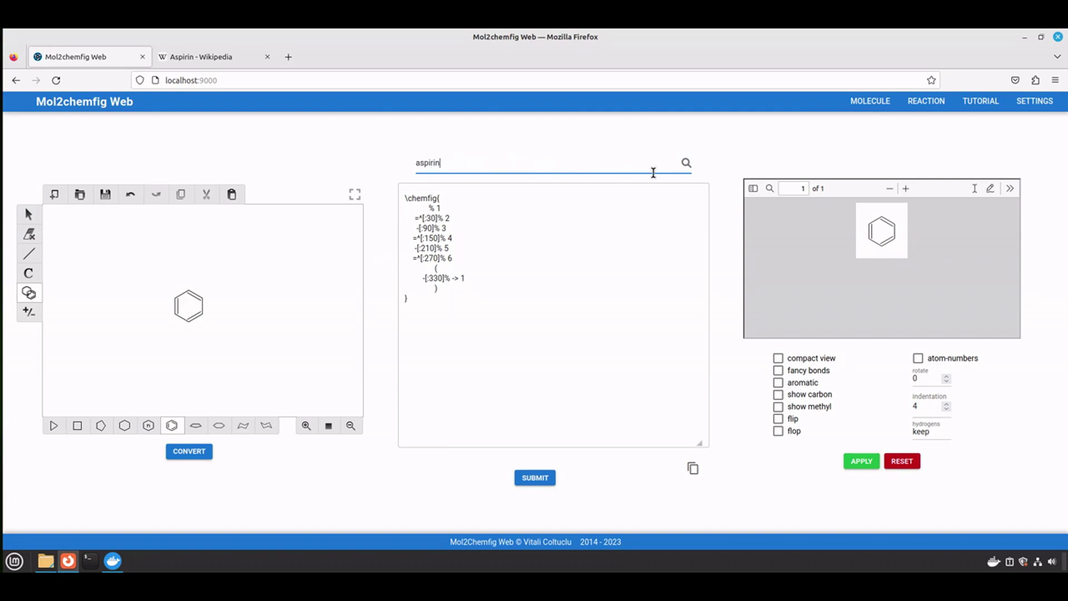
pyautogui.press('Return')
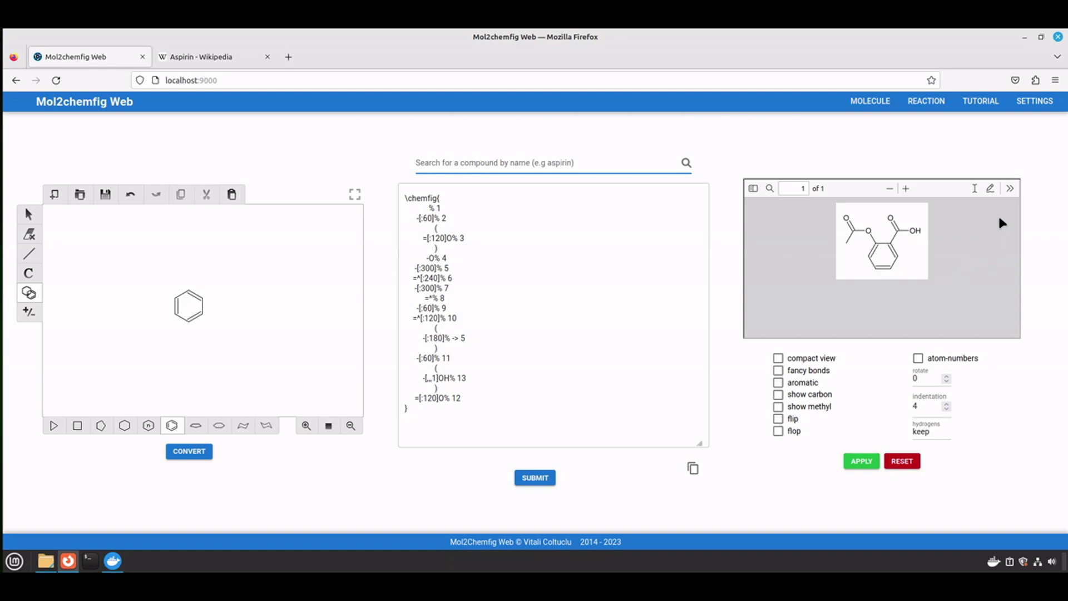
# Enable 'Insert a searched chemical structure into Composer' in Settings and return to Molecule.
pyautogui.click(1034, 101)
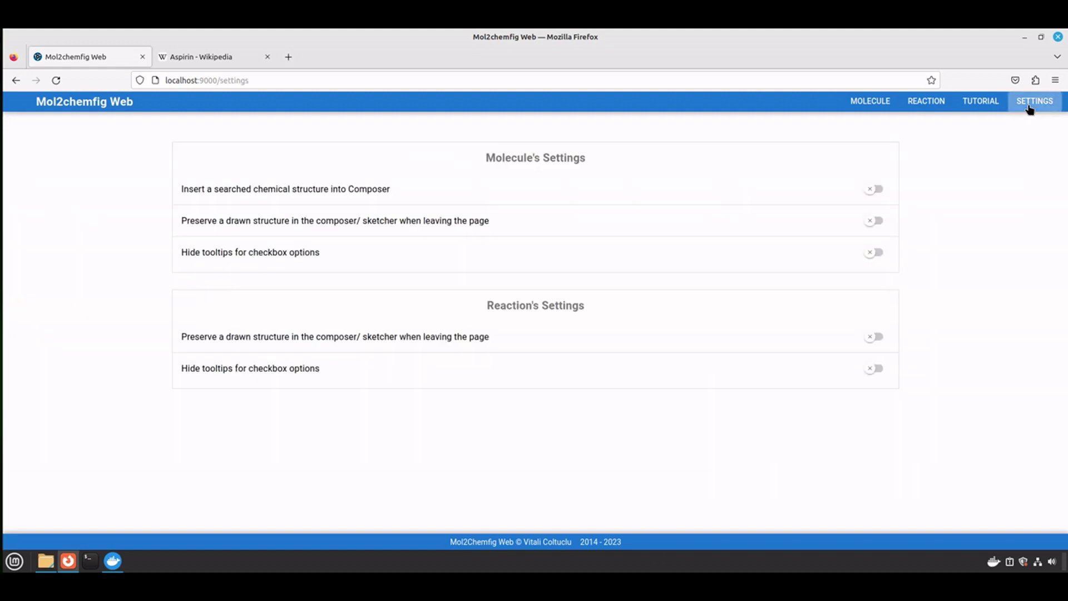
pyautogui.click(877, 191)
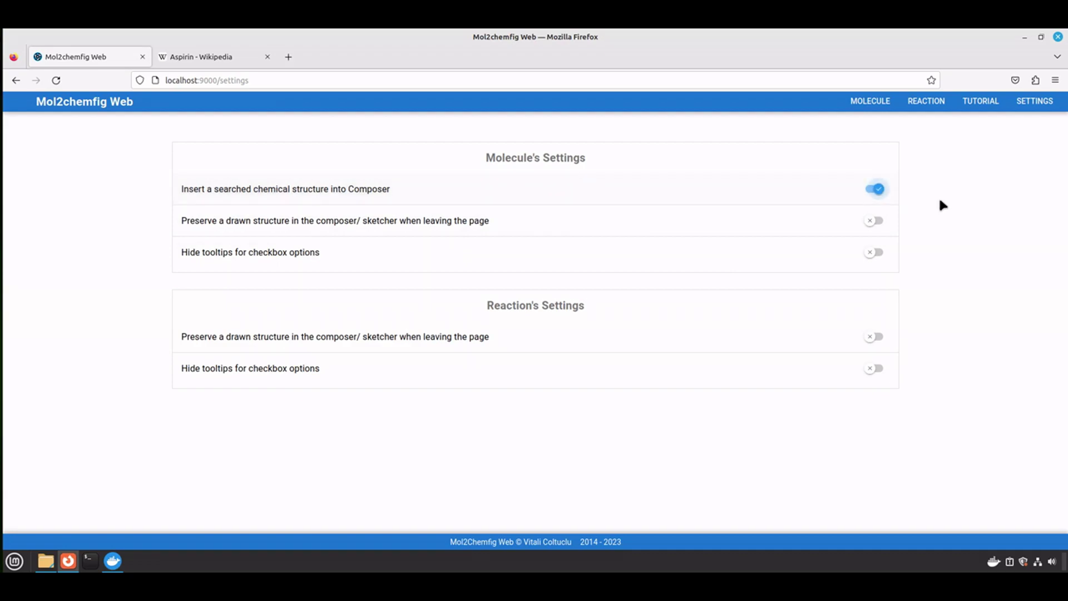
pyautogui.click(871, 102)
# Search 'aspirin' again so its structure is inserted into the composer canvas.
pyautogui.click(580, 164)
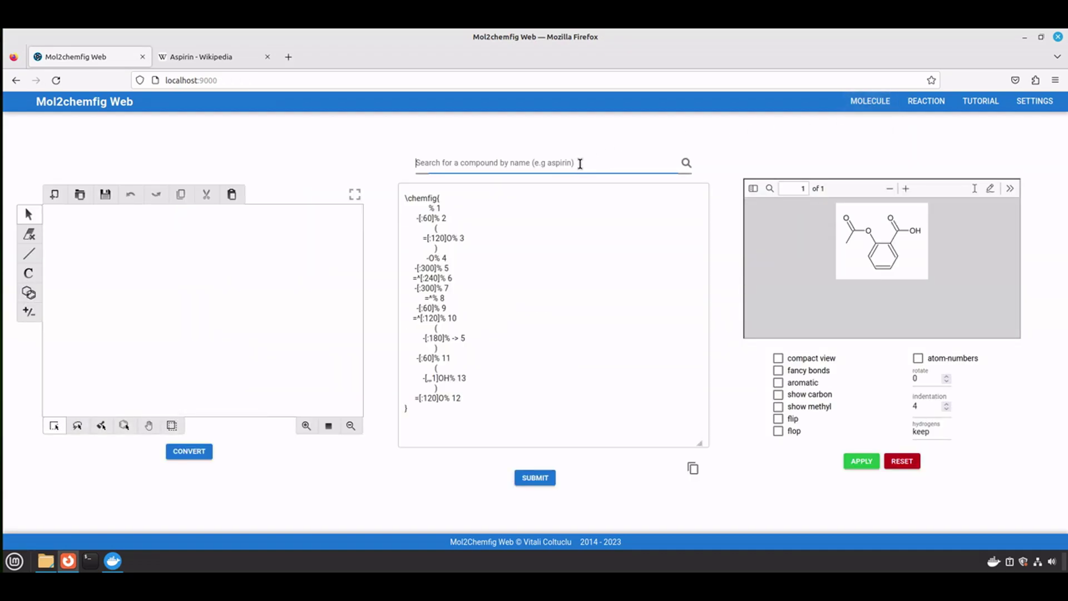
pyautogui.write('aspirin')
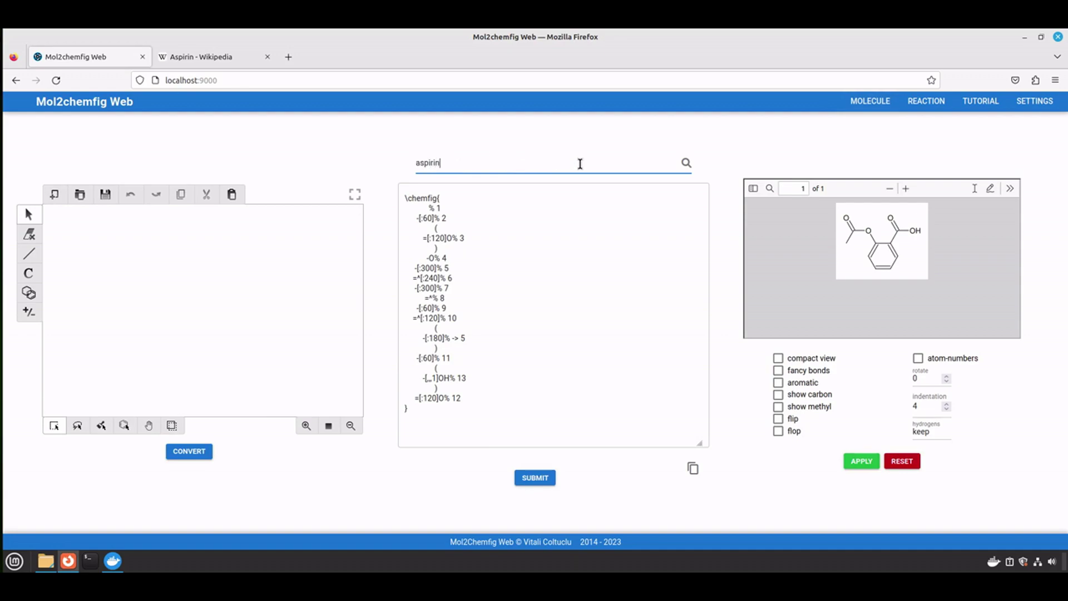
pyautogui.press('Return')
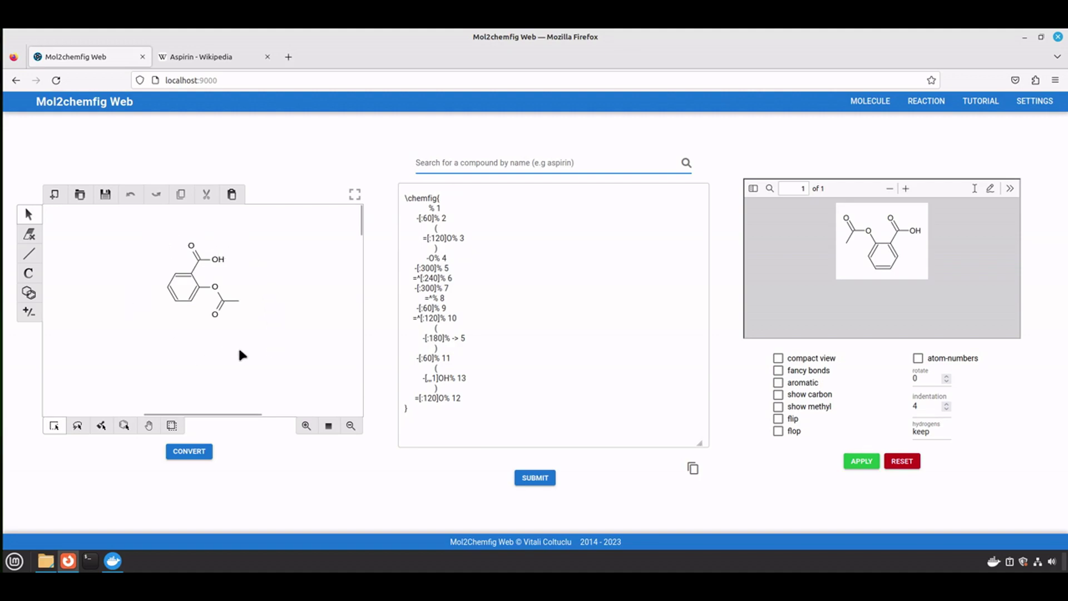
# Draw an isopropyl branch of single bonds on the ring's left atom.
pyautogui.click(29, 253)
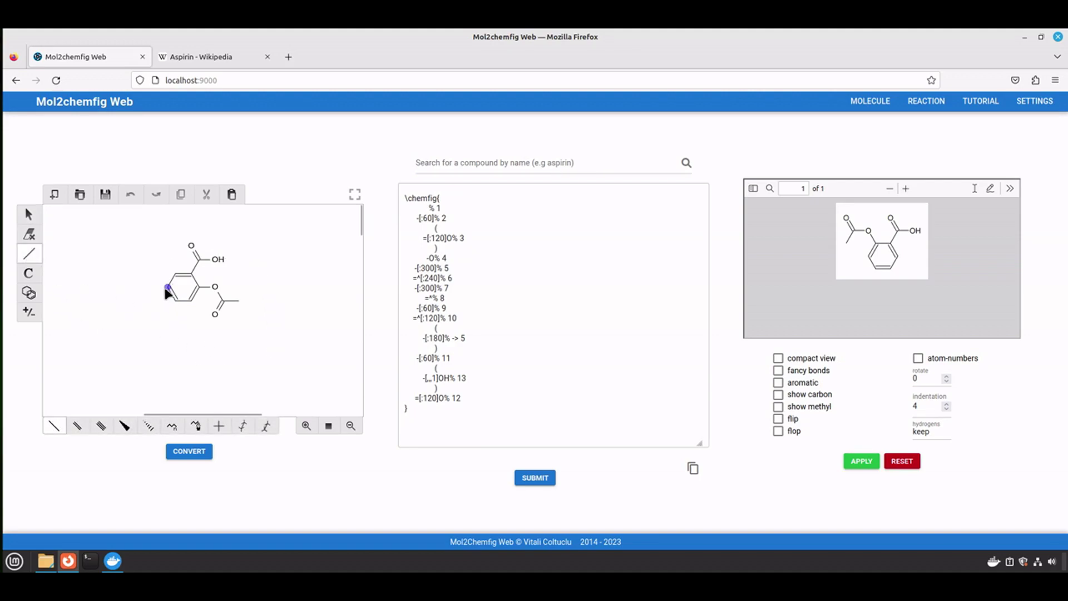
pyautogui.click(169, 288)
pyautogui.click(152, 287)
pyautogui.click(152, 288)
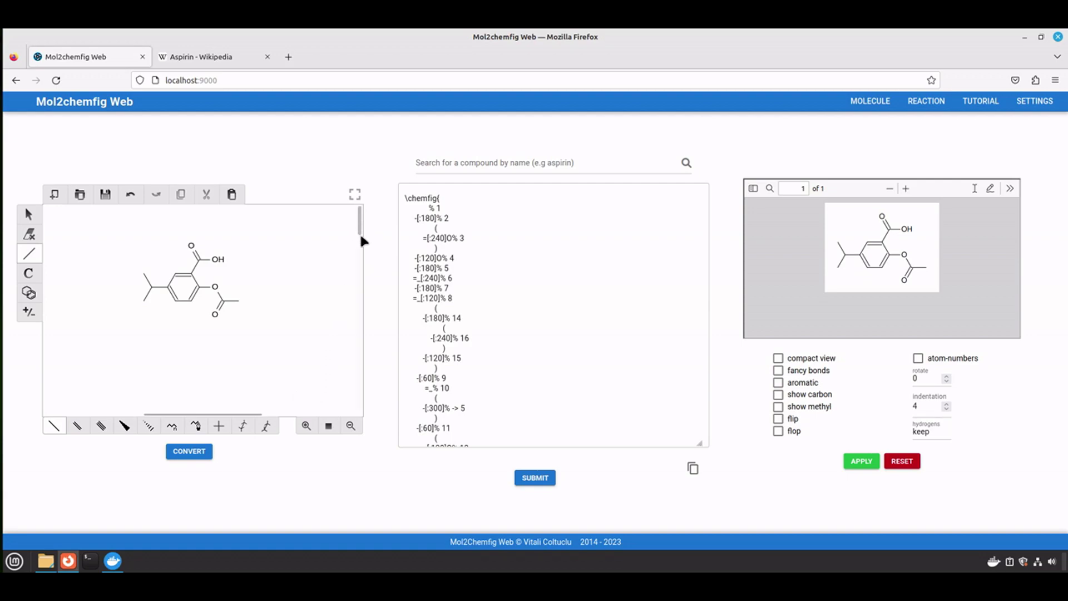
# Expand the composer full-window, close it, and reopen it full-window.
pyautogui.moveTo(210, 414); pyautogui.dragTo(251, 411)
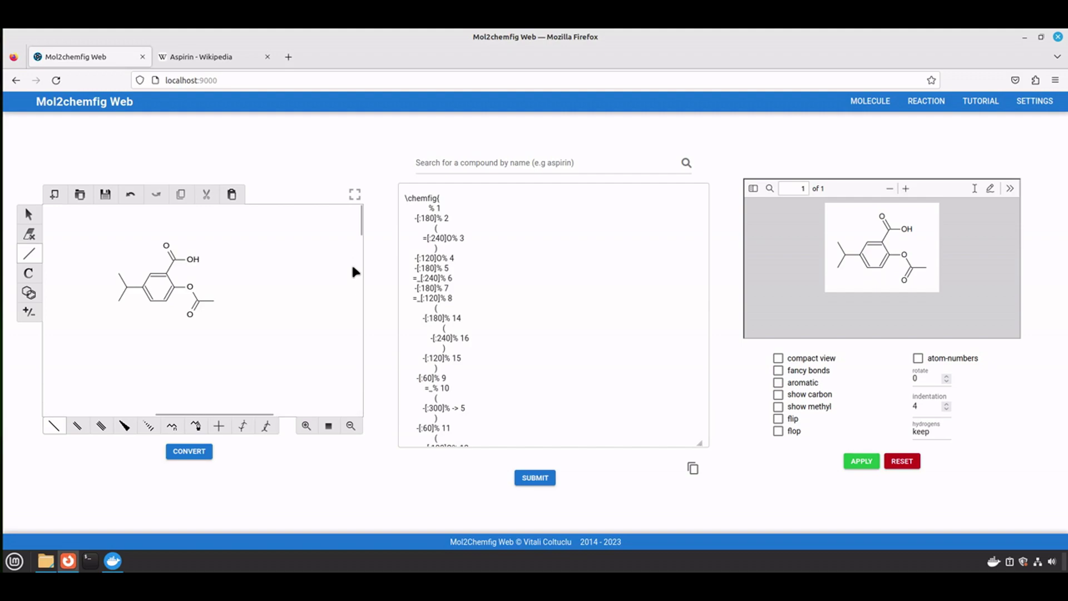
pyautogui.click(355, 194)
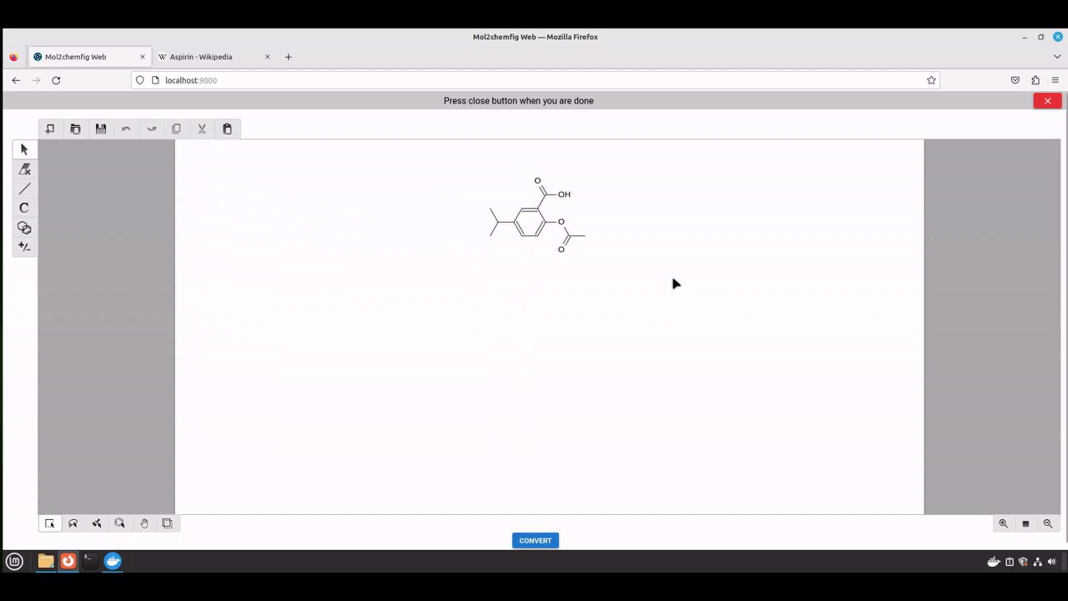
pyautogui.click(1047, 101)
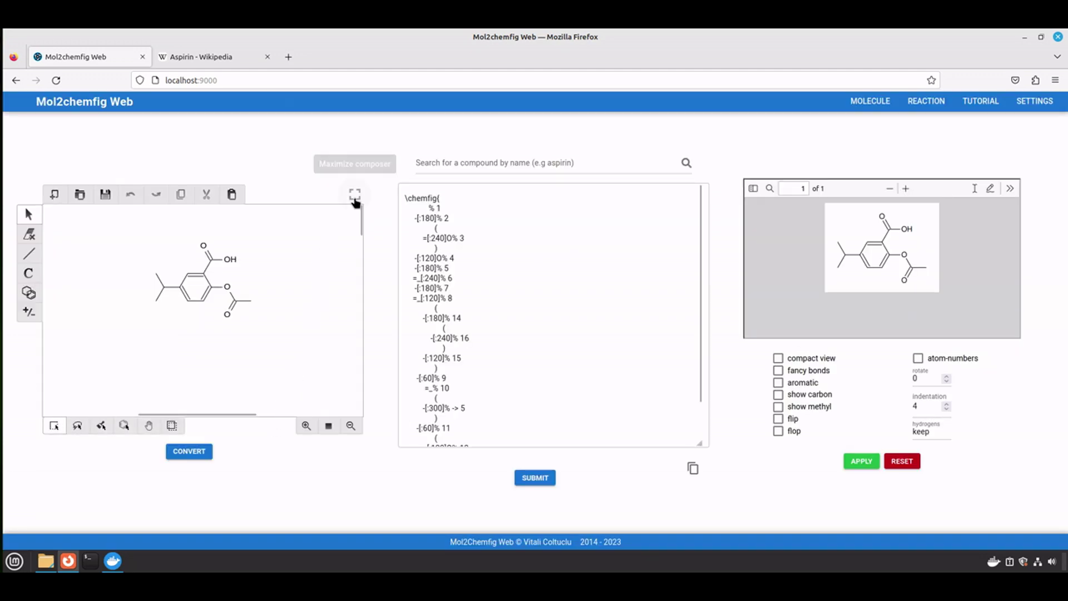
pyautogui.click(355, 194)
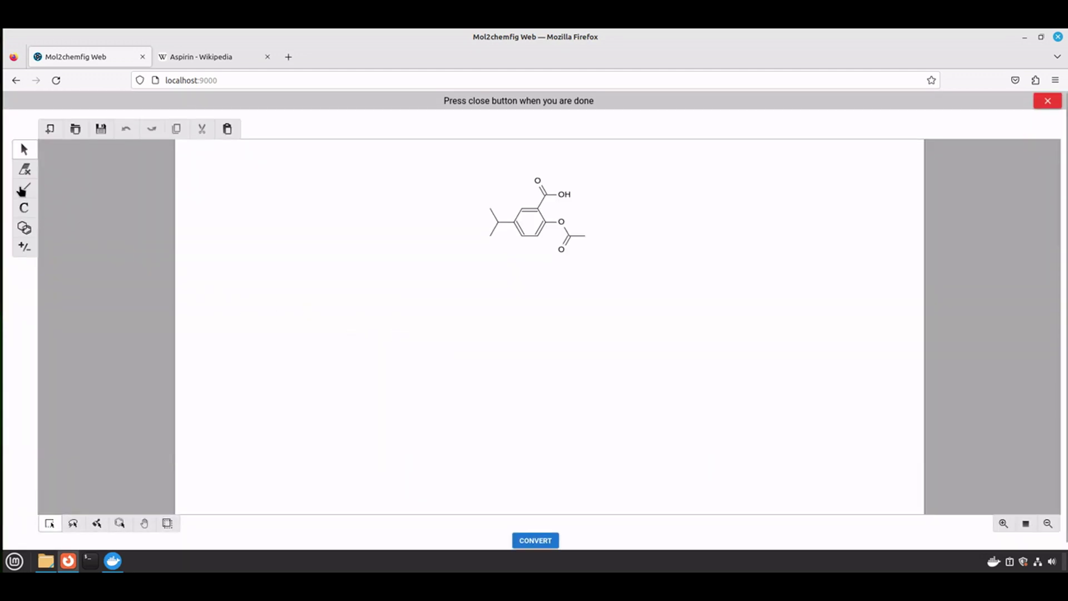
# Branch the ester's acetyl carbon with two methyl groups and convert to chemfig.
pyautogui.click(24, 188)
pyautogui.click(585, 235)
pyautogui.click(585, 236)
pyautogui.click(535, 541)
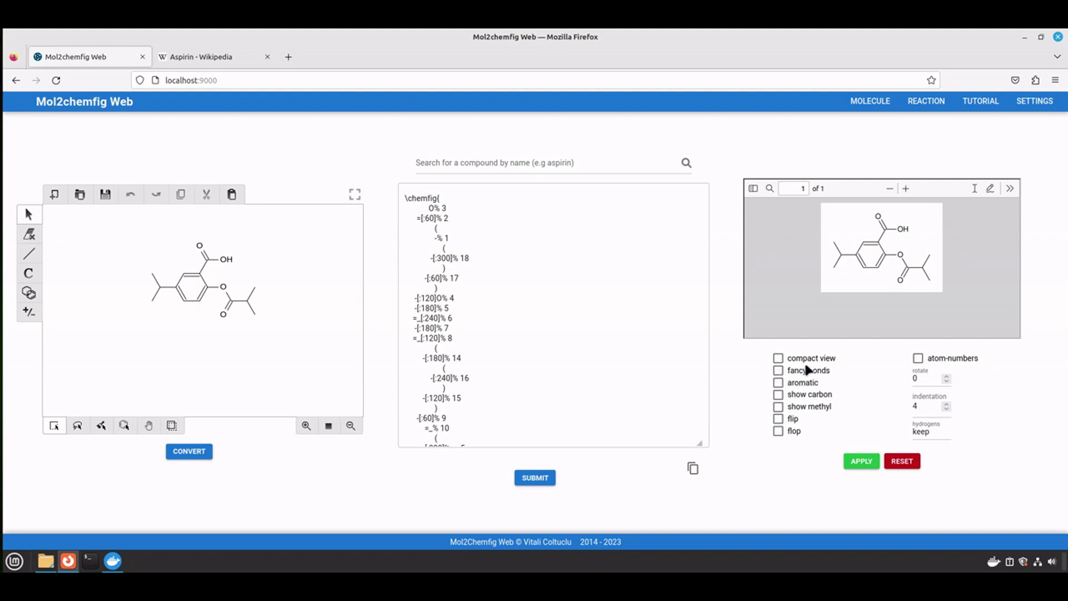
# Enable 'Hide tooltips for checkbox options' in Settings and return to the Molecule page.
pyautogui.click(1035, 100)
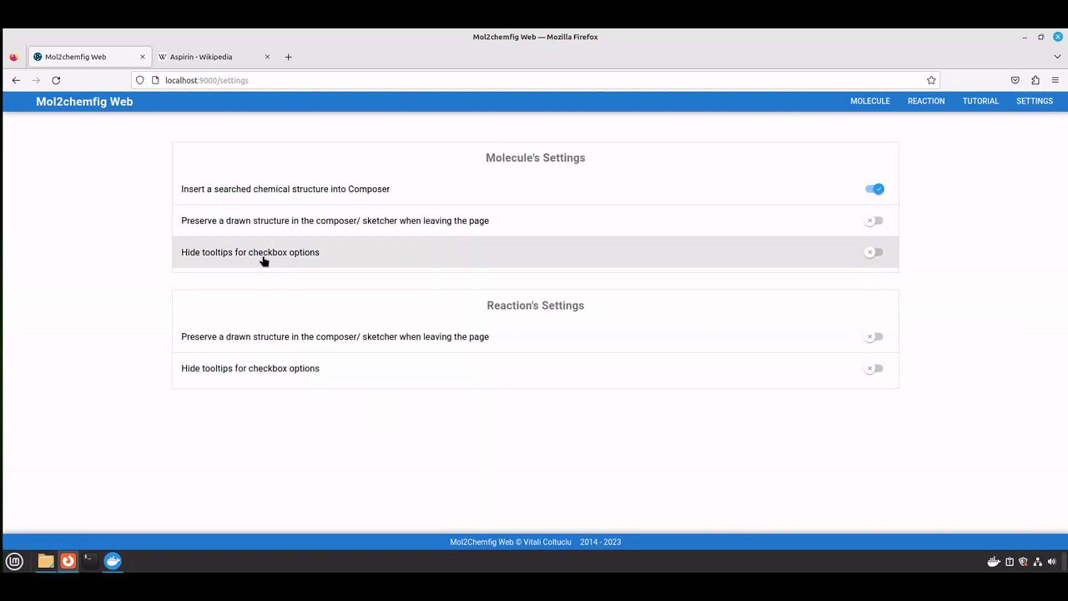
pyautogui.click(876, 253)
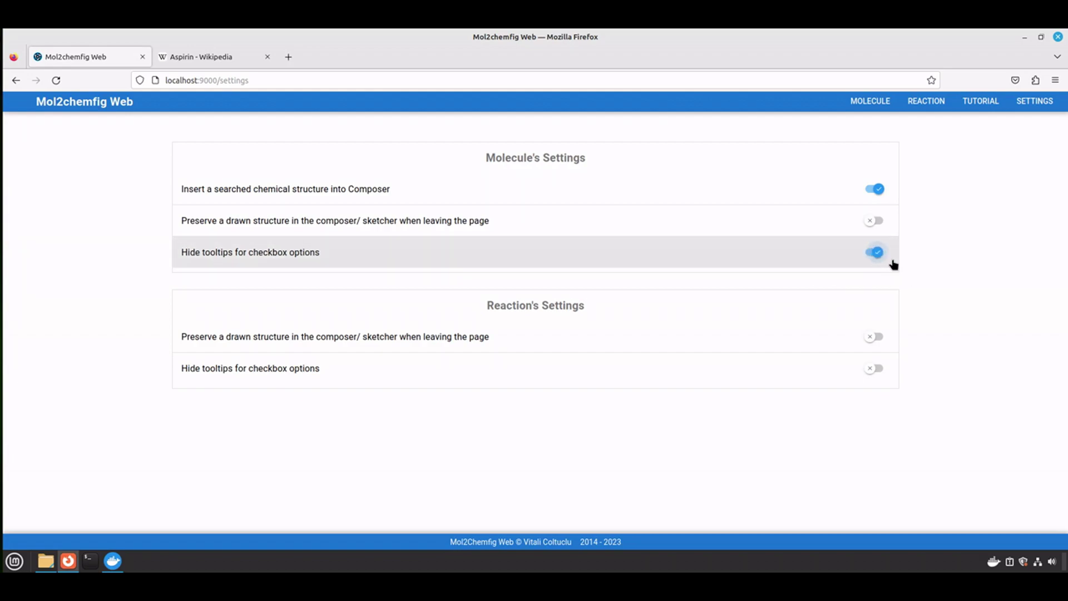
pyautogui.click(871, 105)
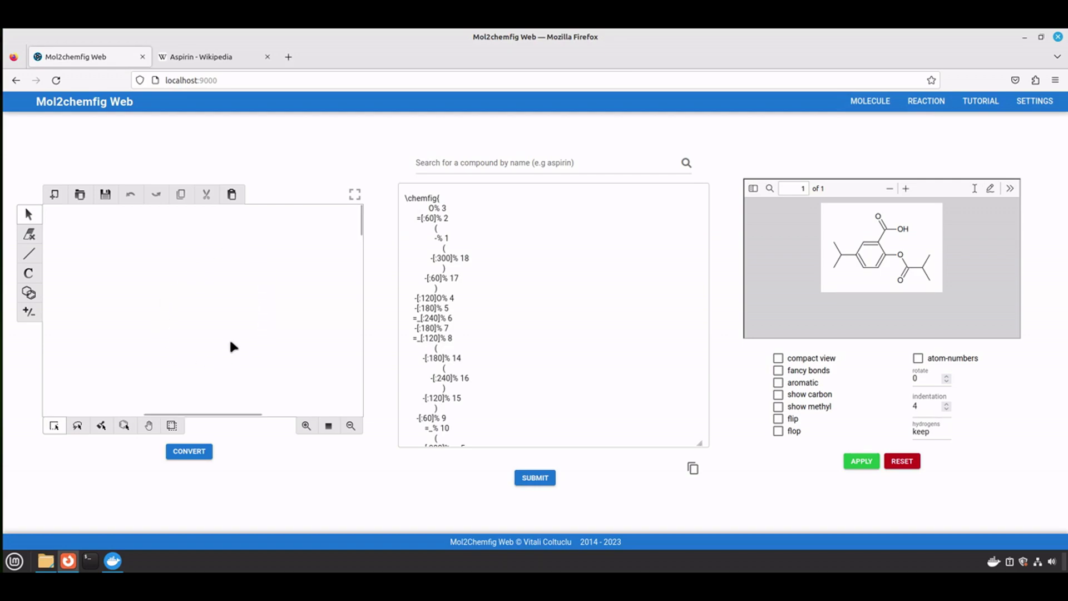
# Enable 'Preserve a drawn structure' in Settings and return to the Molecule page.
pyautogui.click(1029, 106)
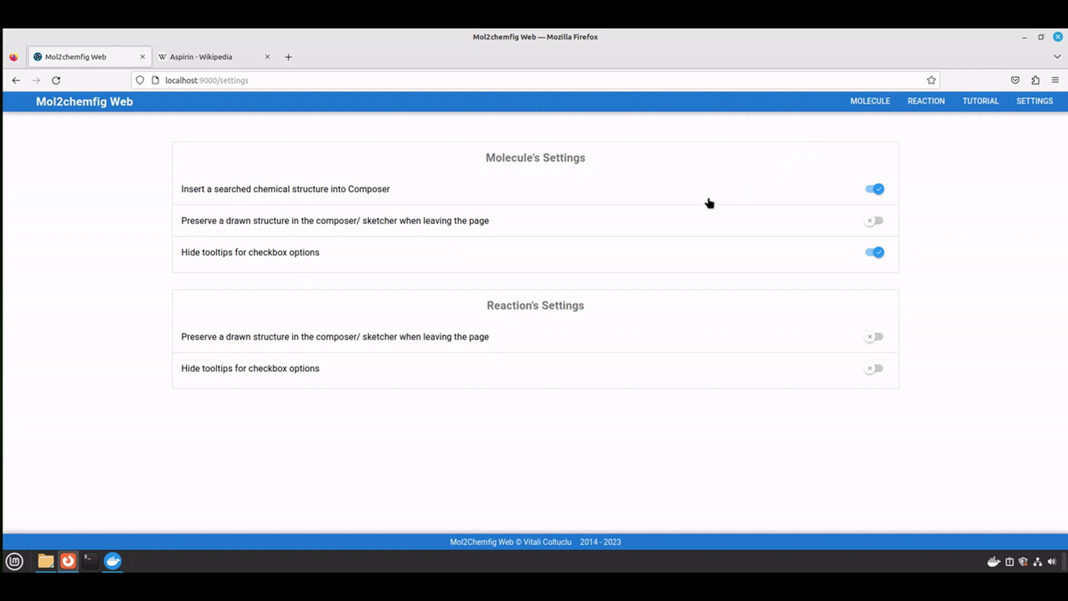
pyautogui.click(878, 221)
pyautogui.click(861, 103)
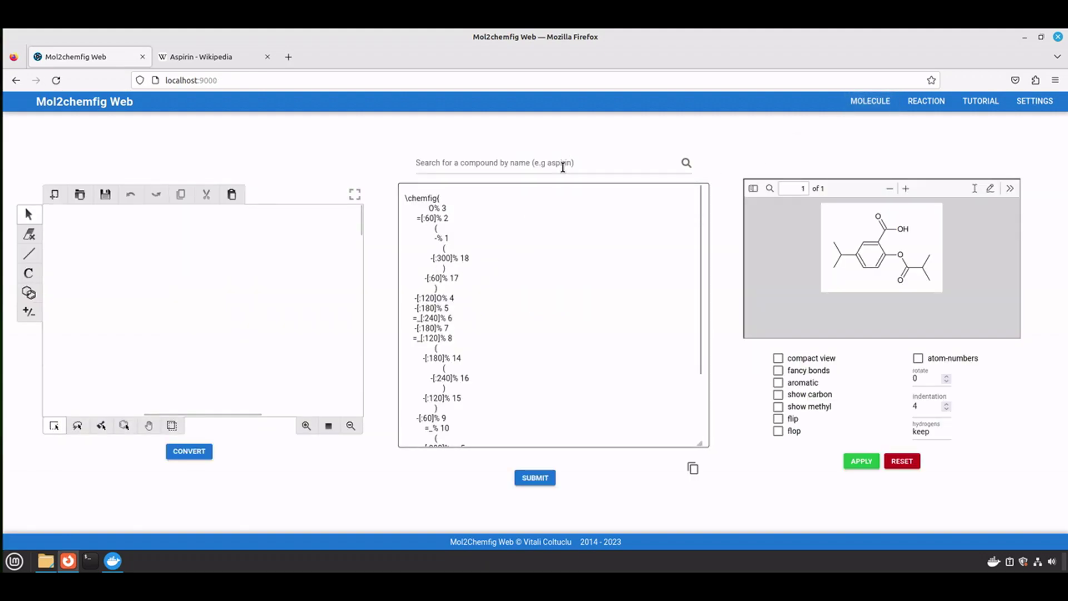
# Place and convert a benzene ring, then confirm it survives a visit to the Reaction page.
pyautogui.click(28, 292)
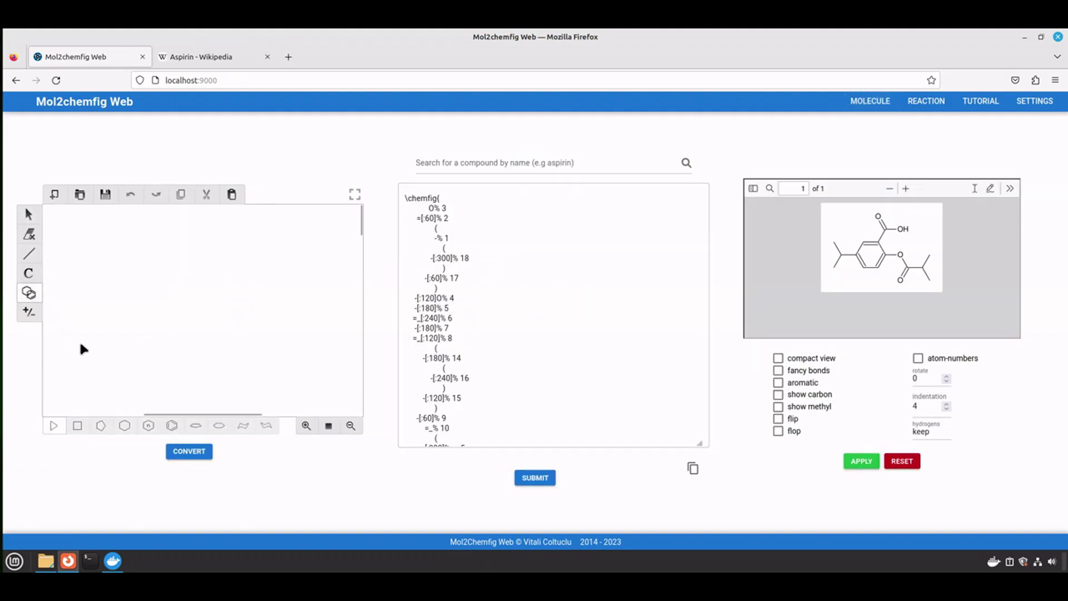
pyautogui.click(171, 428)
pyautogui.click(179, 305)
pyautogui.click(190, 450)
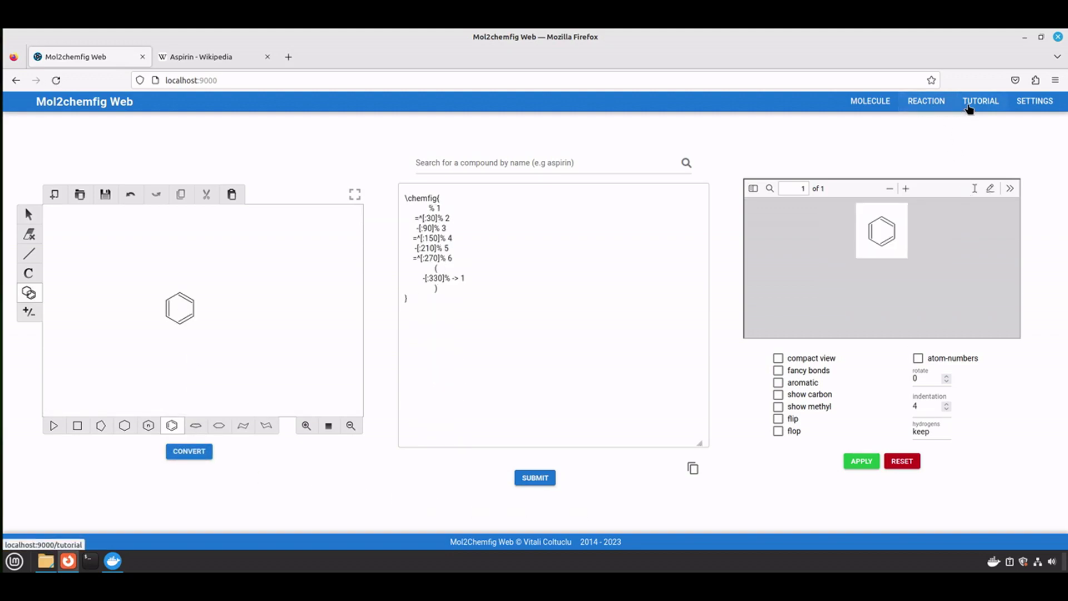
pyautogui.click(932, 119)
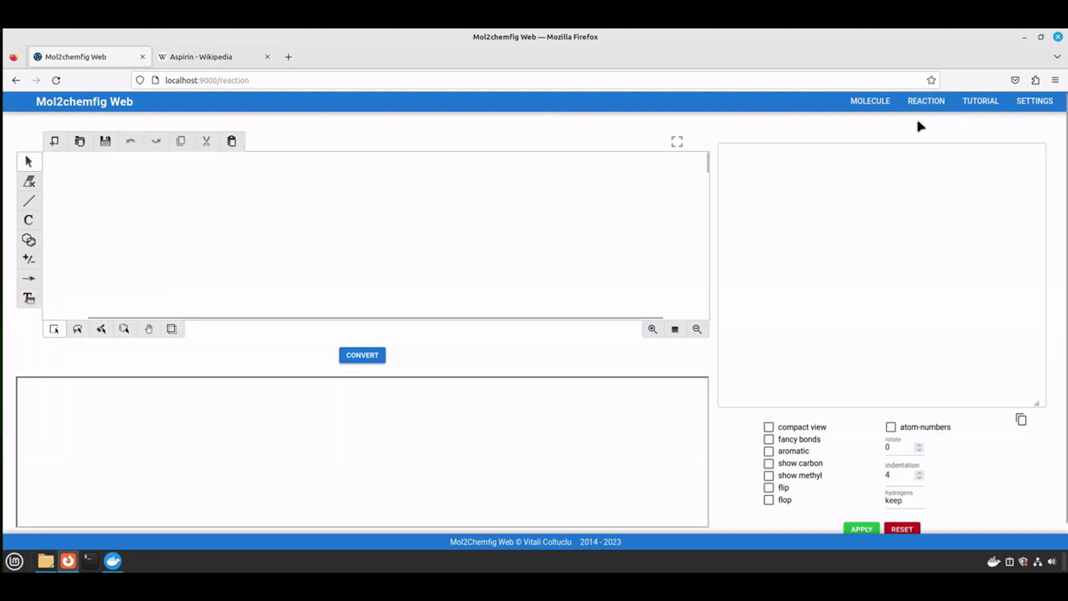
pyautogui.click(860, 103)
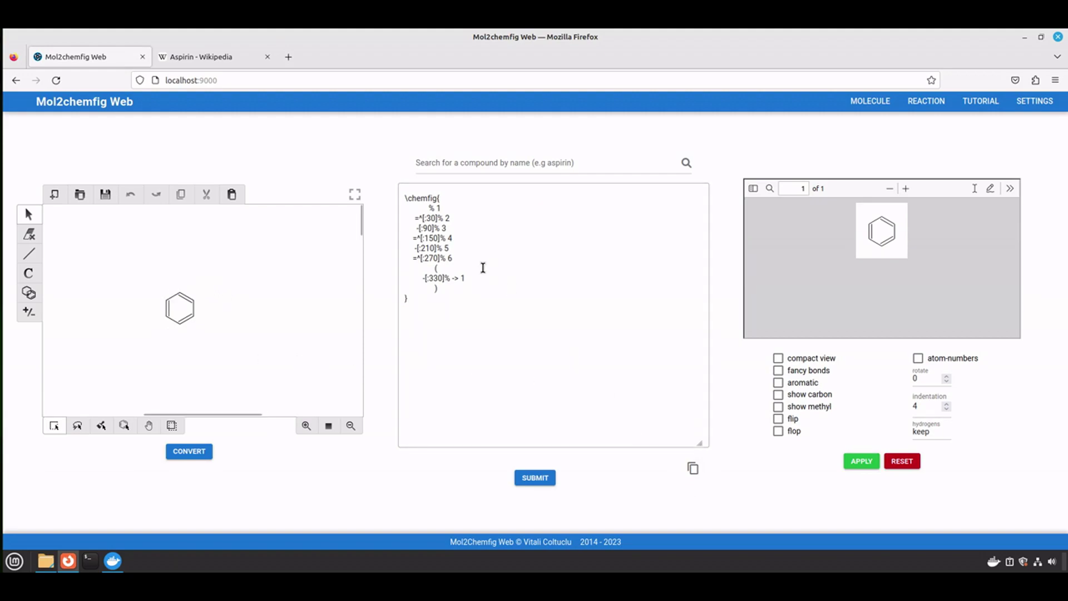
pyautogui.click(693, 468)
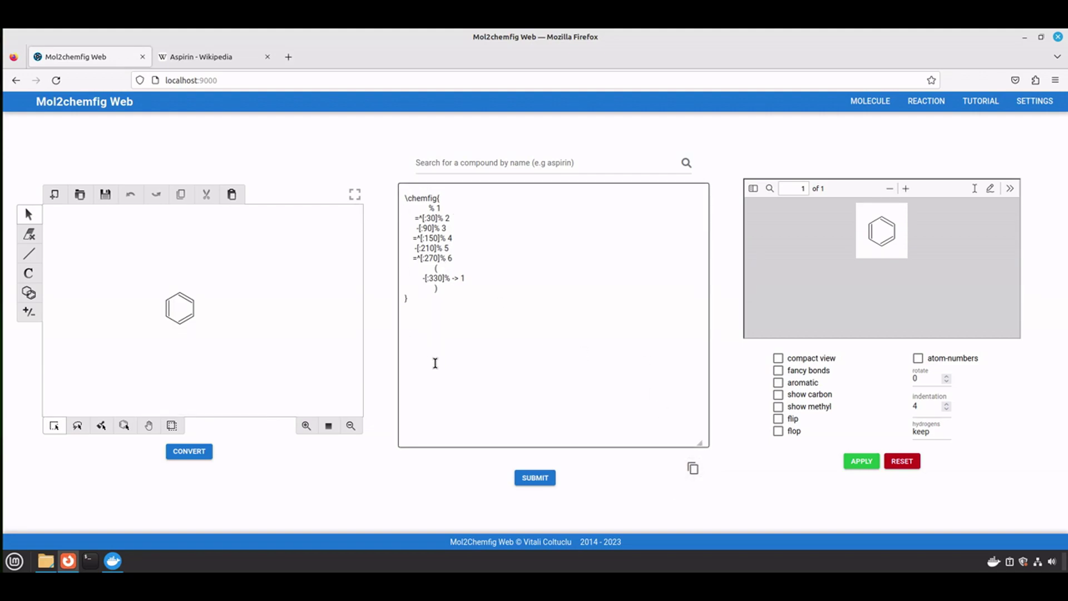
pyautogui.click(778, 382)
pyautogui.click(856, 462)
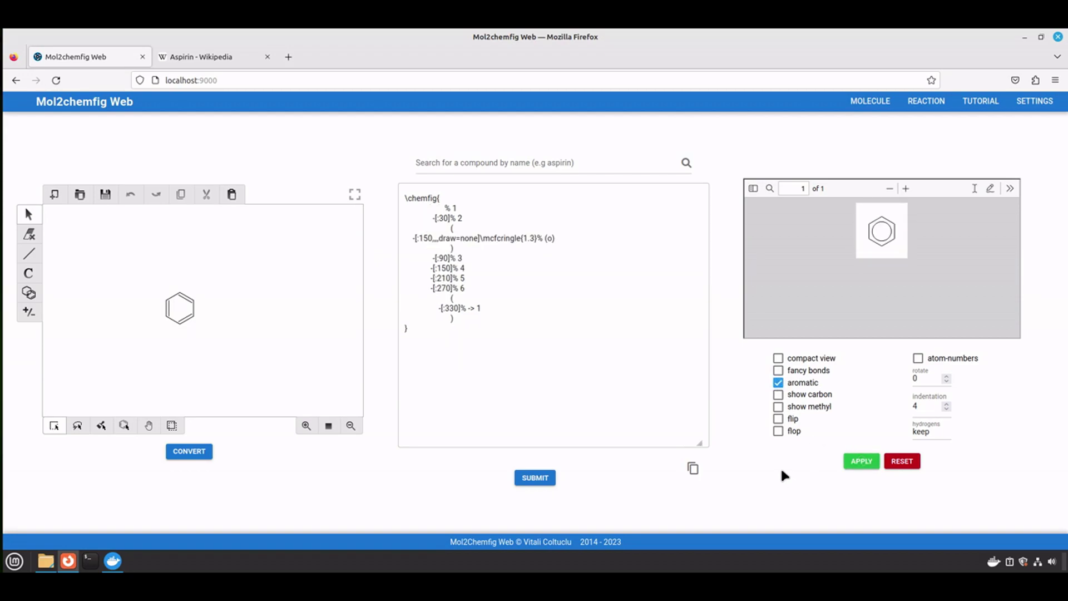
pyautogui.click(778, 357)
pyautogui.click(854, 465)
pyautogui.click(908, 465)
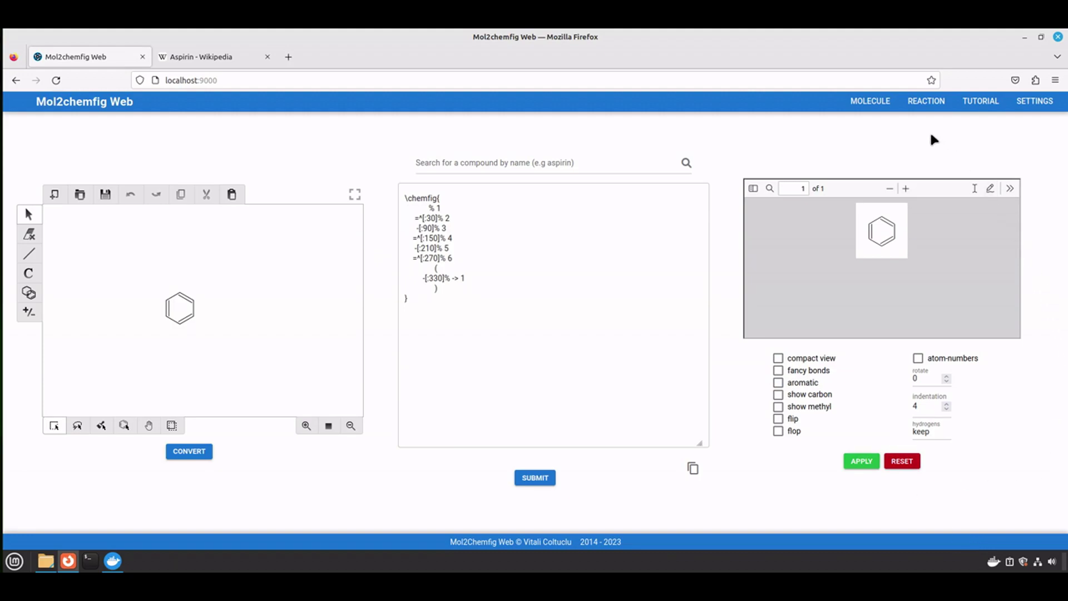
# On the Reaction page, draw benzene, an arrow, and cyclohexane, then convert to chemfig.
pyautogui.click(926, 102)
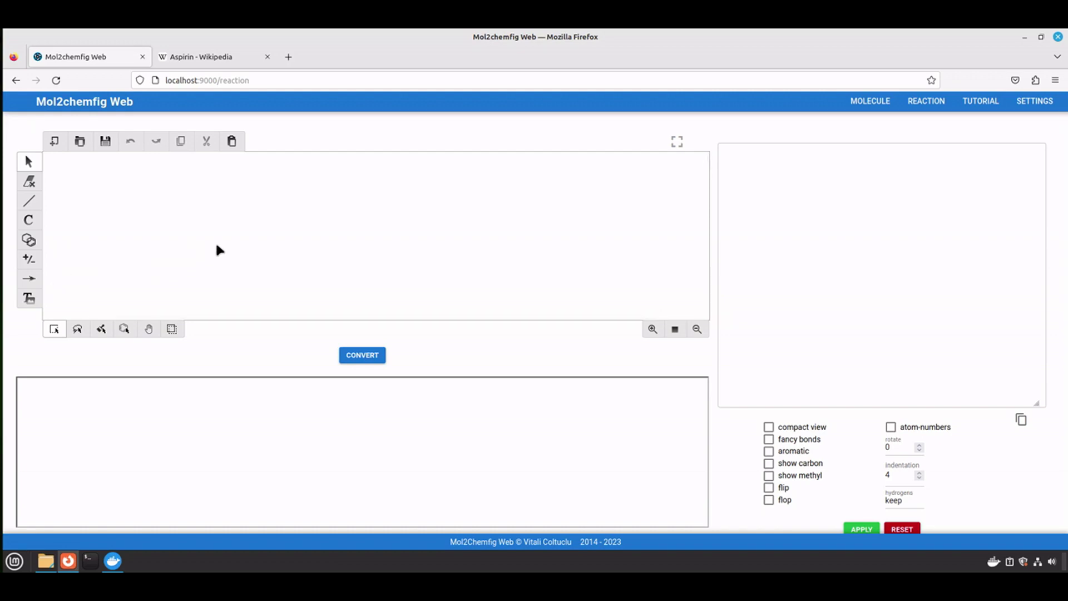
pyautogui.click(30, 241)
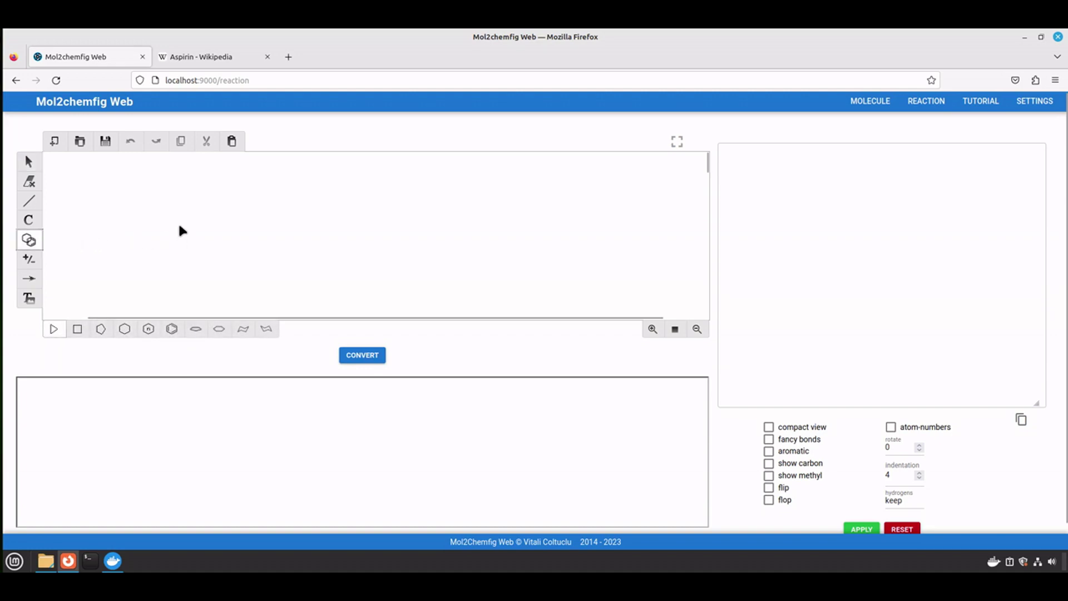
pyautogui.click(172, 329)
pyautogui.click(131, 235)
pyautogui.click(29, 278)
pyautogui.moveTo(162, 236); pyautogui.dragTo(253, 237)
pyautogui.click(31, 240)
pyautogui.click(122, 330)
pyautogui.click(360, 356)
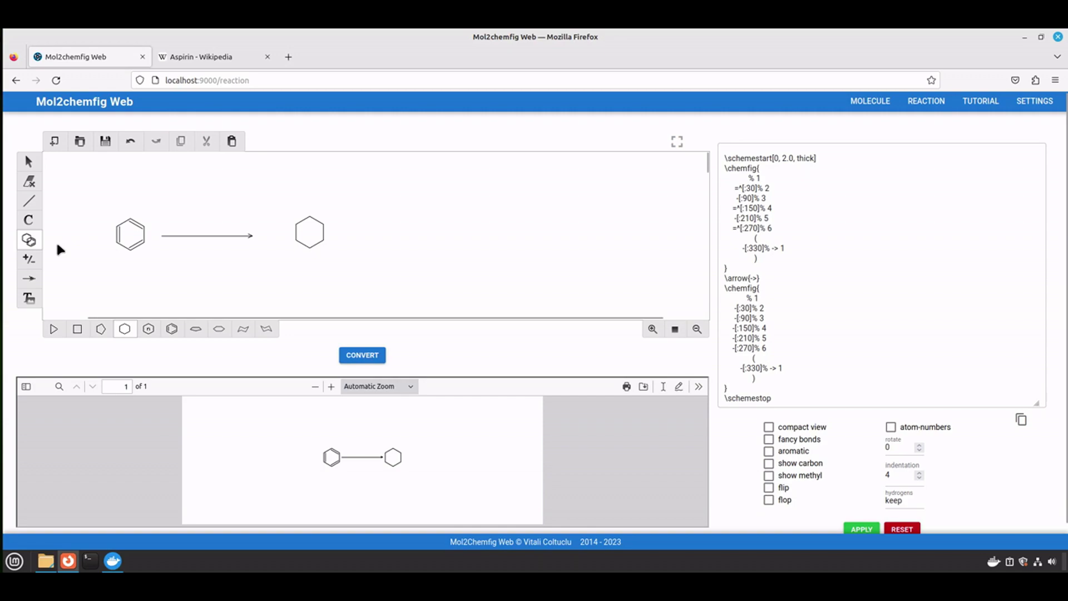
# Add a C6H5OH formula label and position it just above the reaction arrow.
pyautogui.click(28, 221)
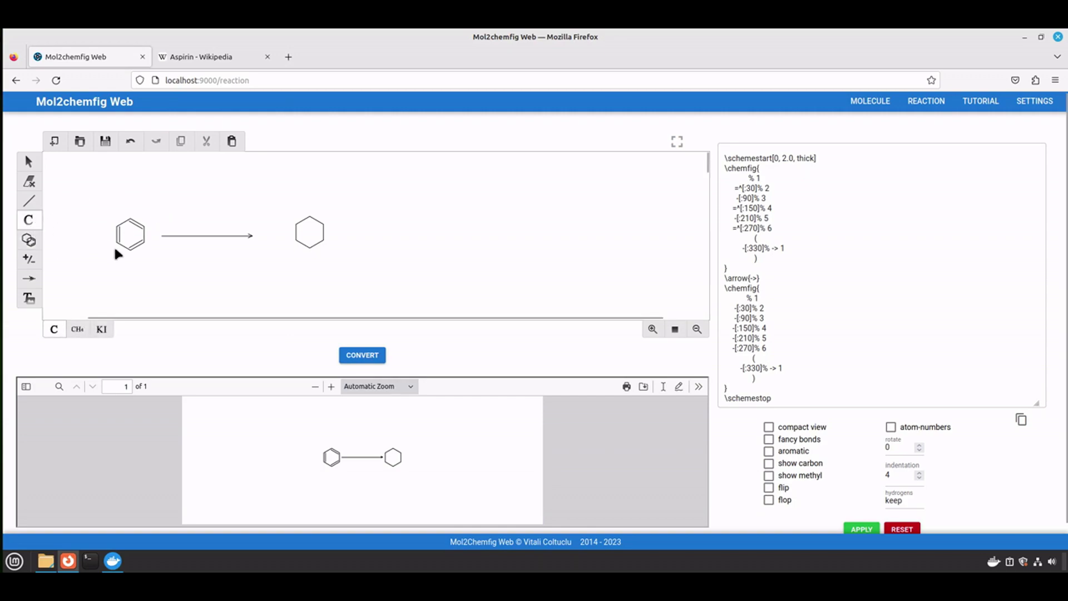
pyautogui.click(103, 329)
pyautogui.click(192, 221)
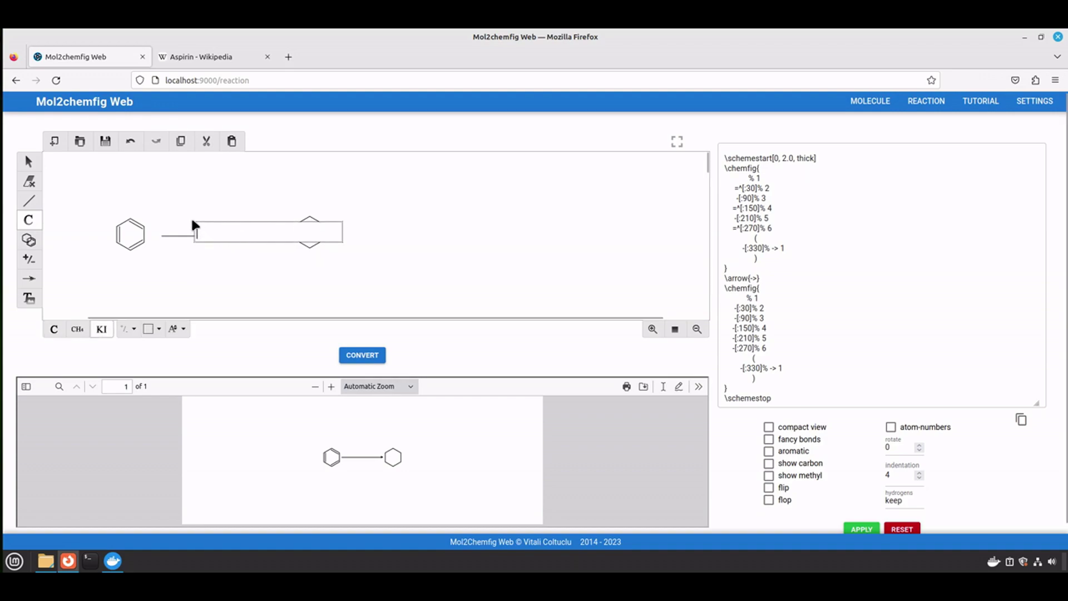
pyautogui.write('C6H5)')
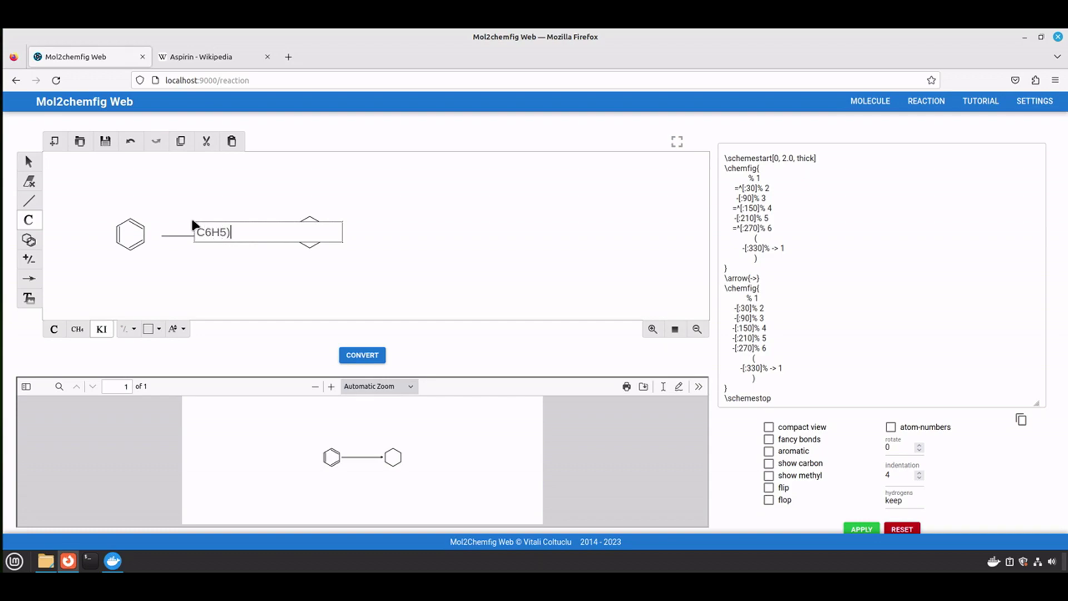
pyautogui.write('H')
pyautogui.press('BackSpace')
pyautogui.press('BackSpace')
pyautogui.write('OH')
pyautogui.press('Return')
pyautogui.click(29, 161)
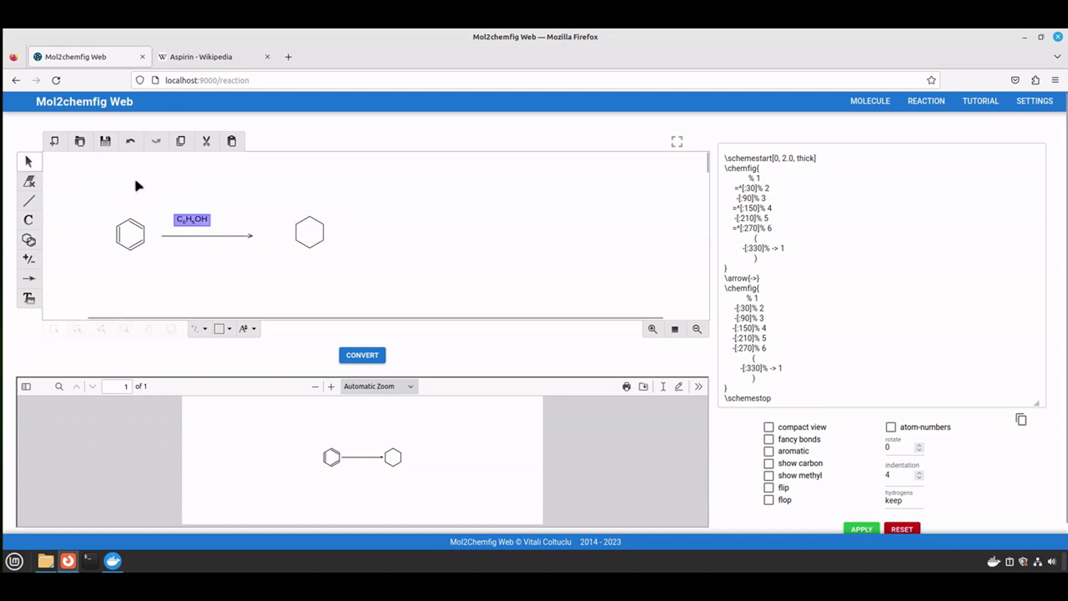
pyautogui.click(186, 217)
pyautogui.moveTo(186, 217); pyautogui.dragTo(199, 223)
pyautogui.click(170, 244)
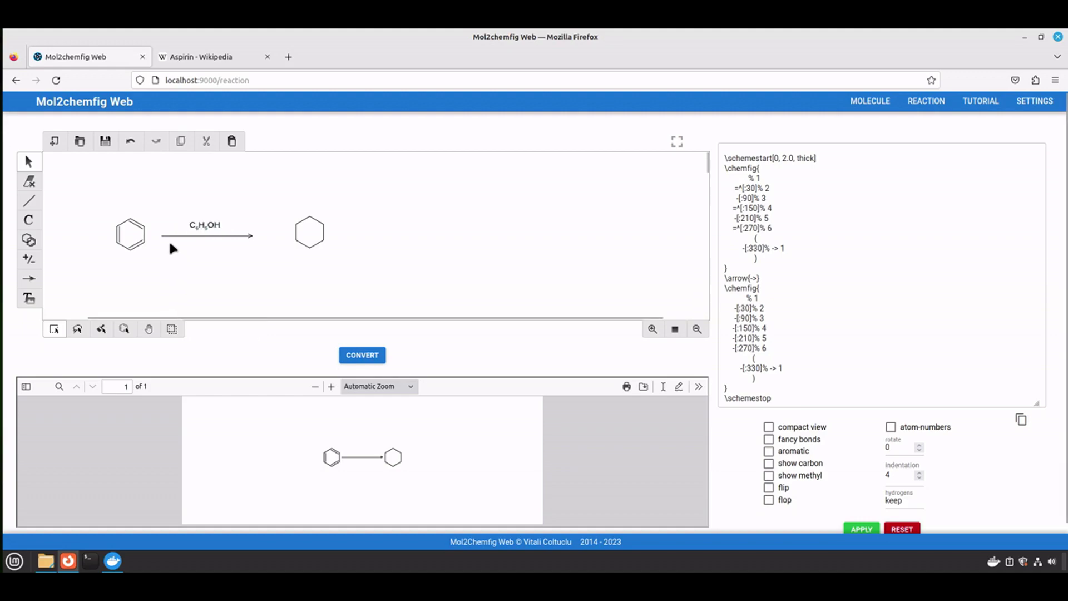
# Type '24h, 50C' into a new text label below the arrow.
pyautogui.click(29, 301)
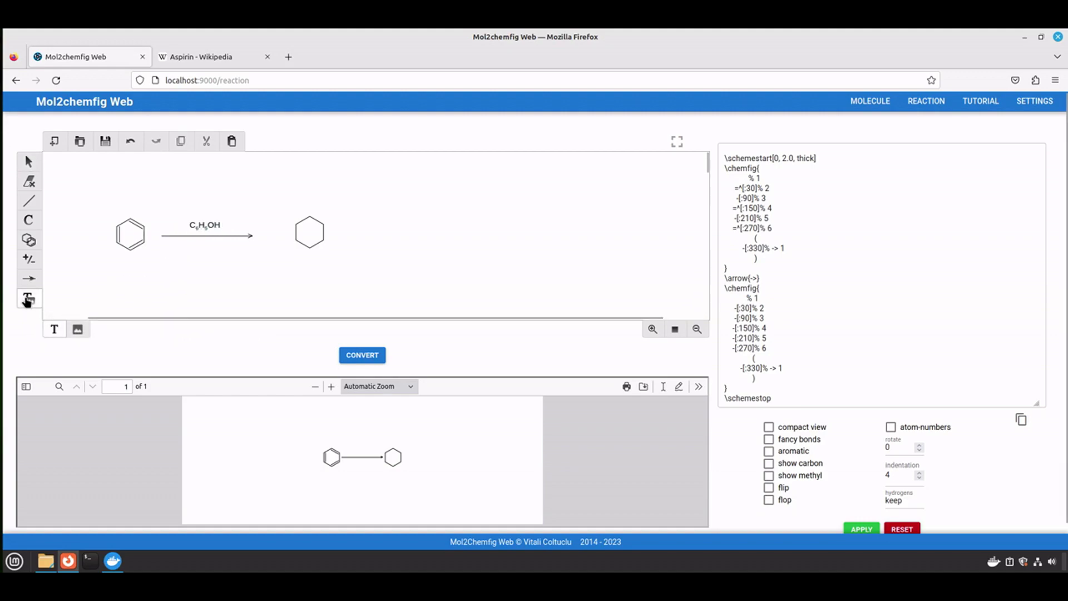
pyautogui.click(185, 246)
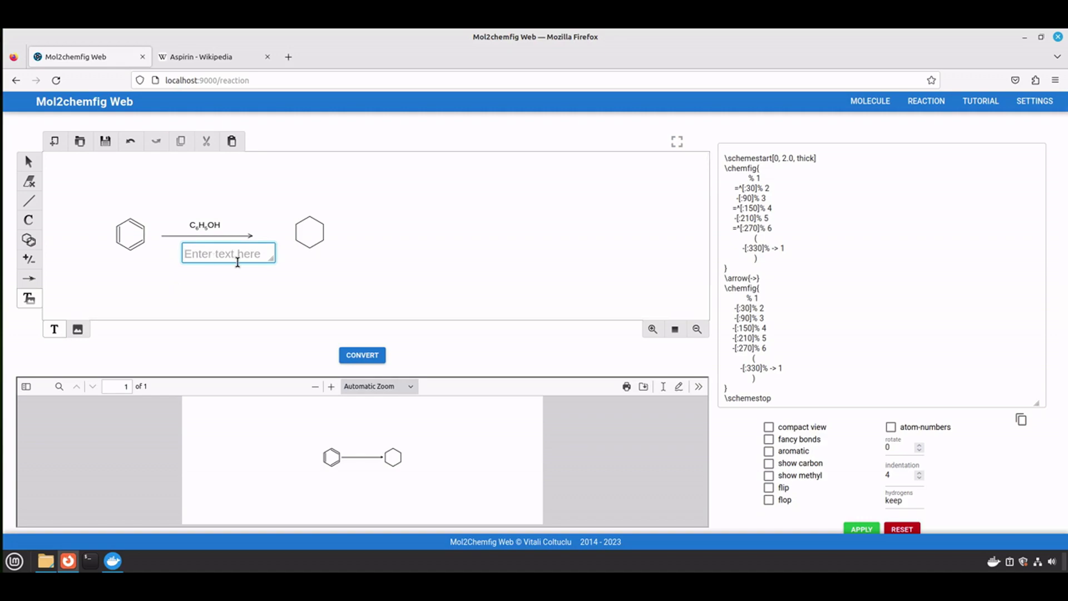
pyautogui.write('24h, 50C')
# Commit the '24h, 50C' label and centre it under the reaction arrow.
pyautogui.click(29, 162)
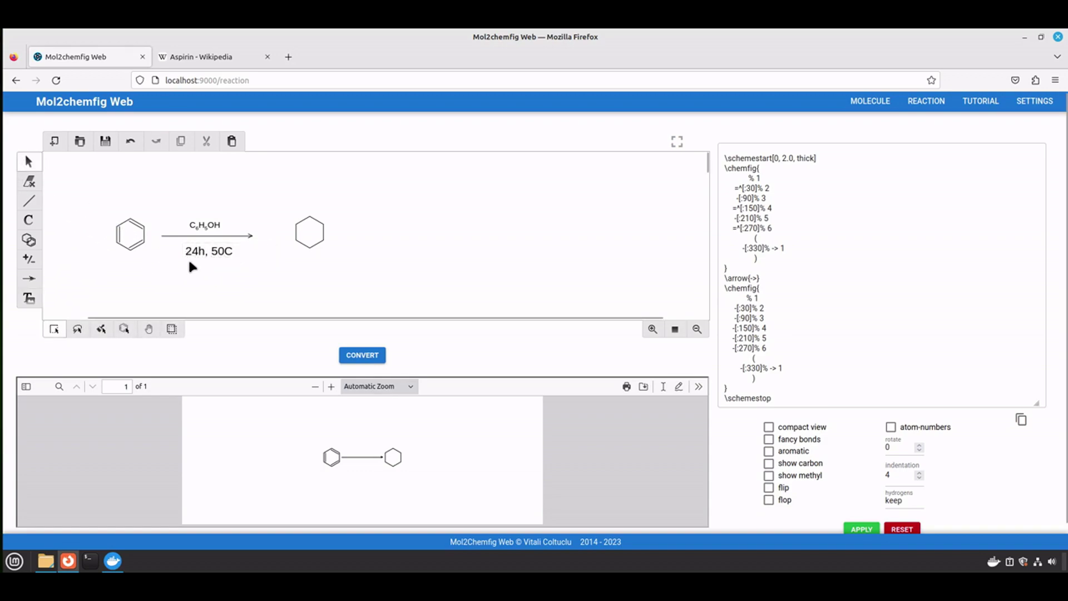
pyautogui.moveTo(207, 252); pyautogui.dragTo(214, 249)
pyautogui.moveTo(220, 244); pyautogui.dragTo(189, 248)
pyautogui.moveTo(174, 254); pyautogui.dragTo(206, 250)
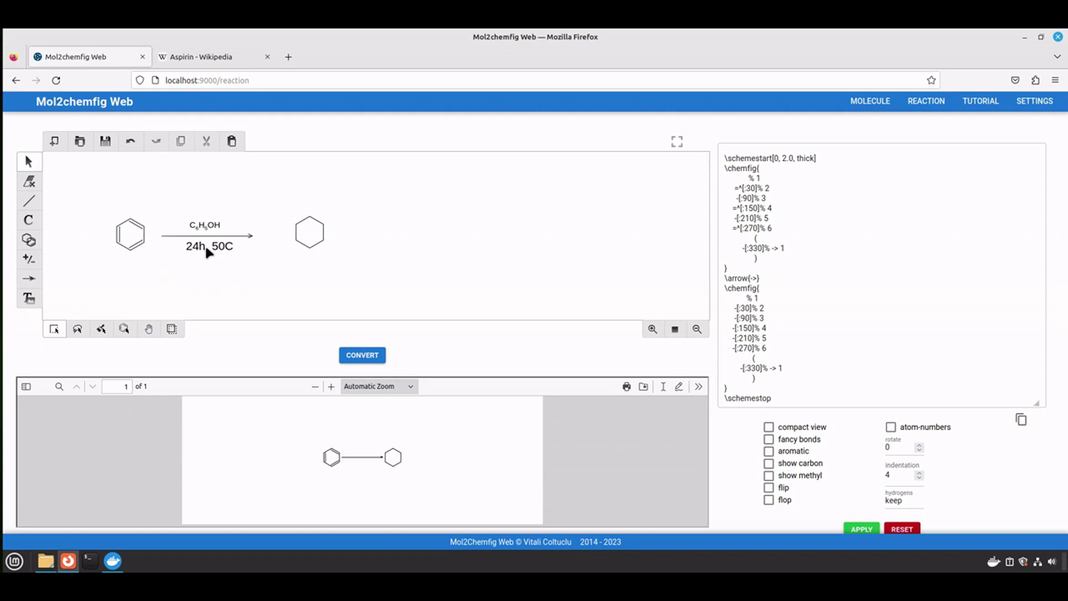
# Convert the reaction to chemfig and enlarge the PDF preview to 110%.
pyautogui.click(362, 355)
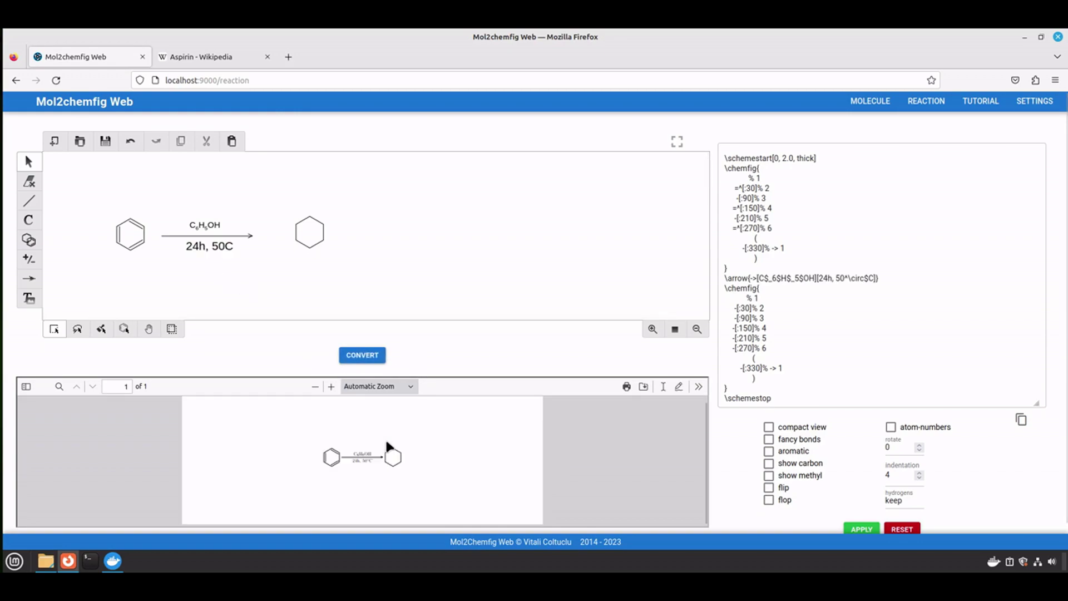
pyautogui.click(331, 387)
pyautogui.click(332, 387)
pyautogui.click(332, 387)
pyautogui.click(332, 386)
pyautogui.click(332, 387)
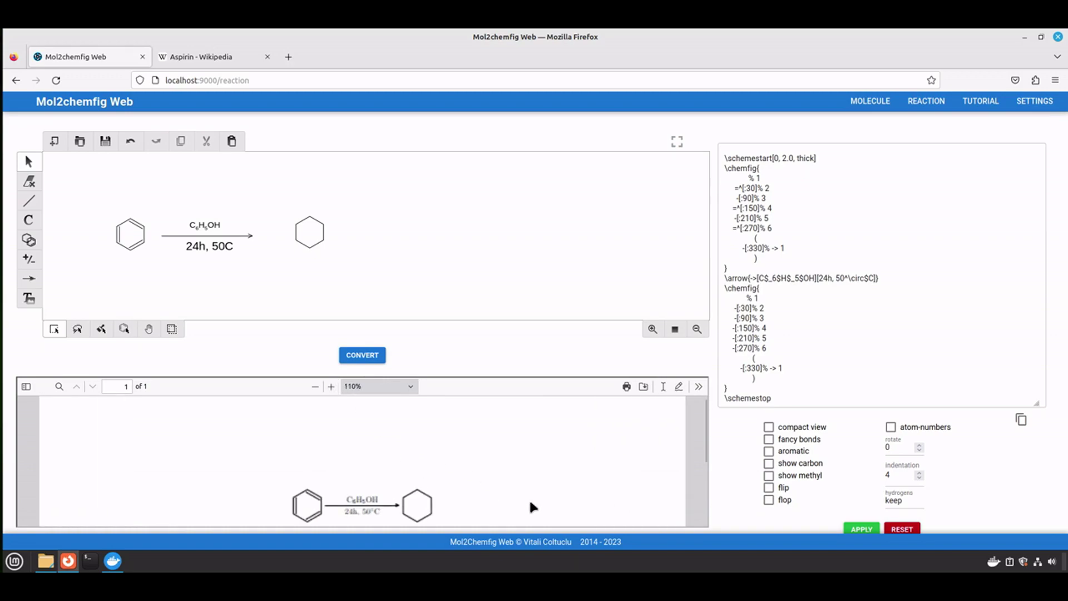
pyautogui.scroll(-3, 537, 473)
pyautogui.scroll(2, 541, 470)
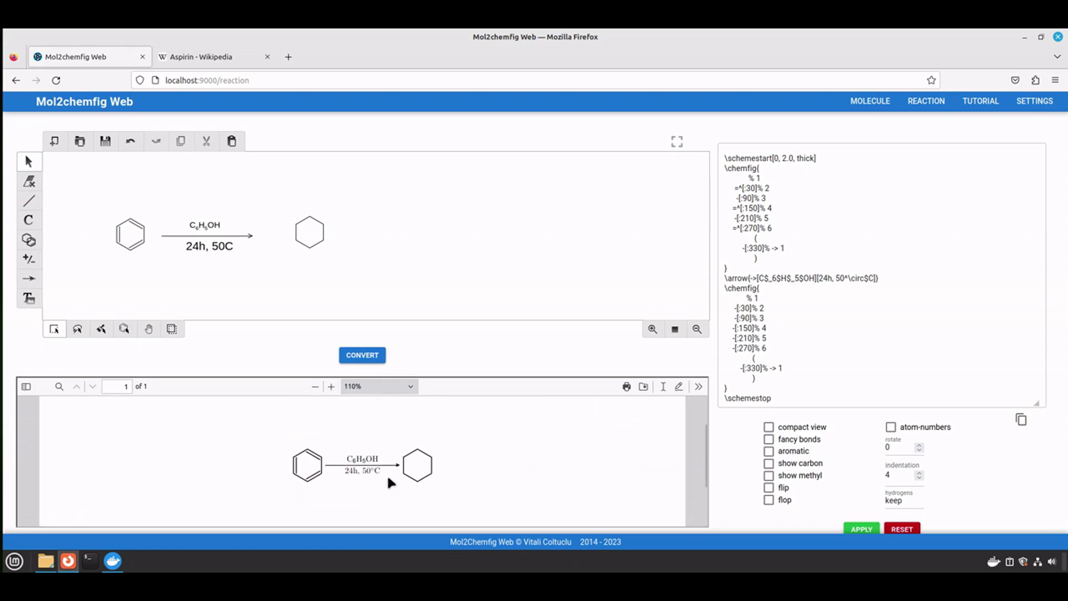
pyautogui.click(221, 249)
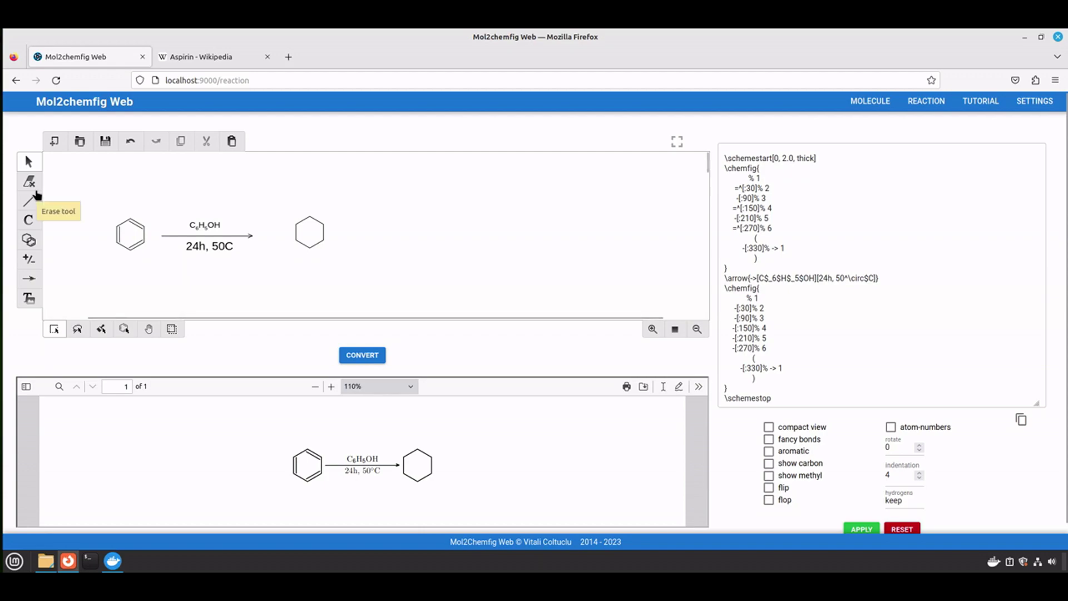
# Shift the arrow, its condition labels, and the cyclohexane product to the right.
pyautogui.click(29, 181)
pyautogui.moveTo(156, 207); pyautogui.dragTo(341, 286)
pyautogui.moveTo(303, 252); pyautogui.dragTo(395, 254)
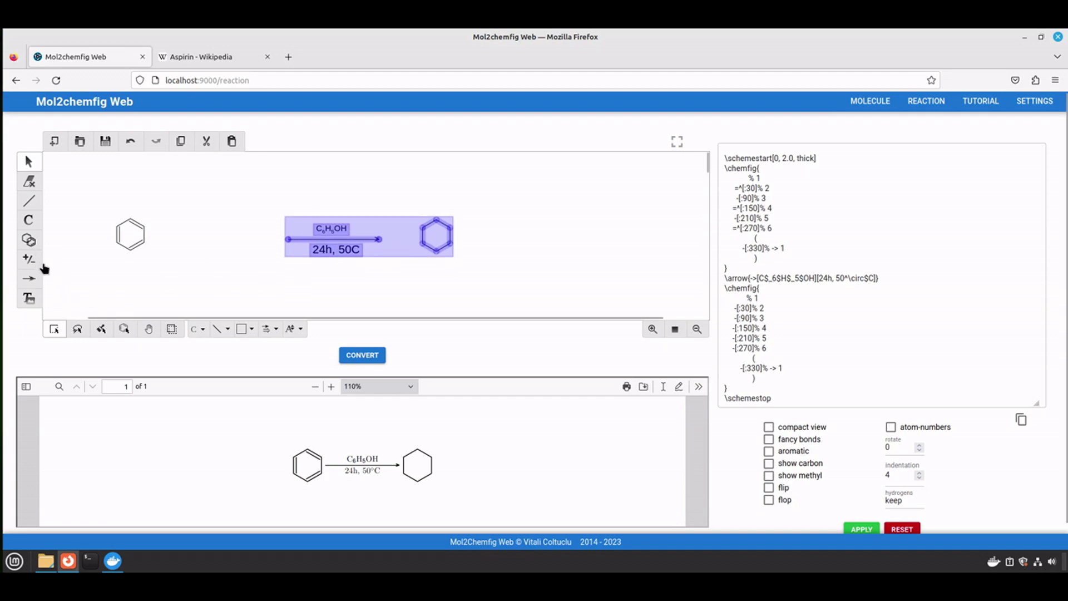
pyautogui.click(96, 276)
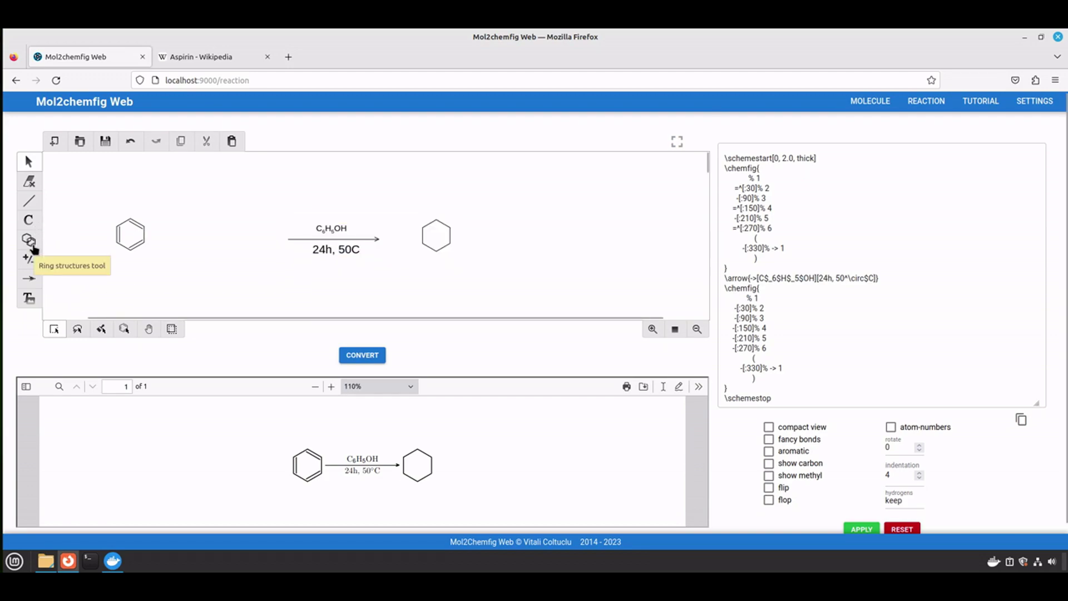
# Add a '+' and a cyclopentane after benzene, convert, and enlarge the preview.
pyautogui.click(29, 278)
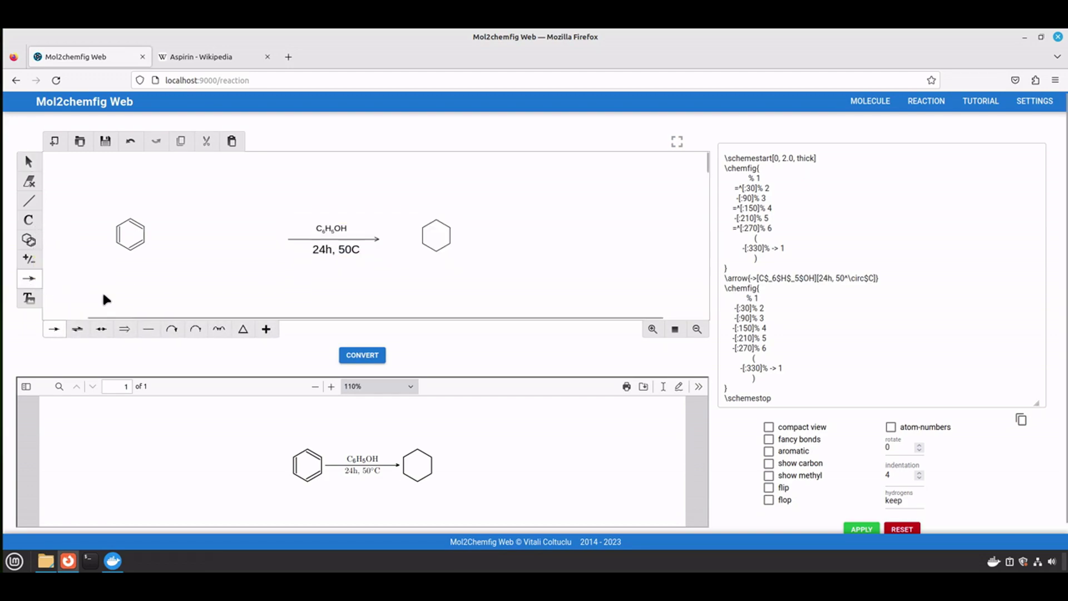
pyautogui.click(267, 330)
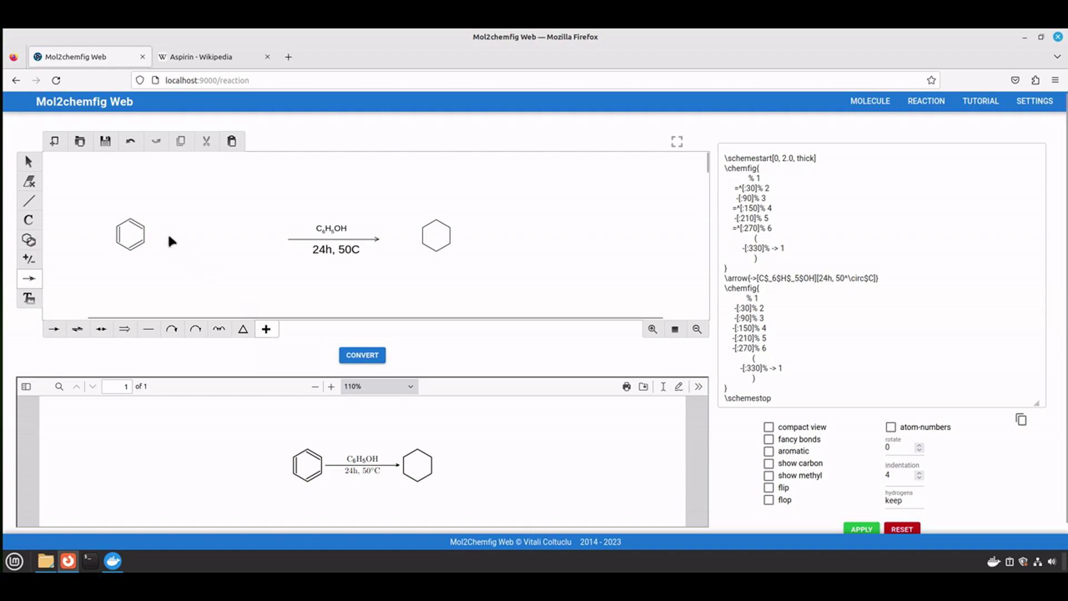
pyautogui.click(30, 241)
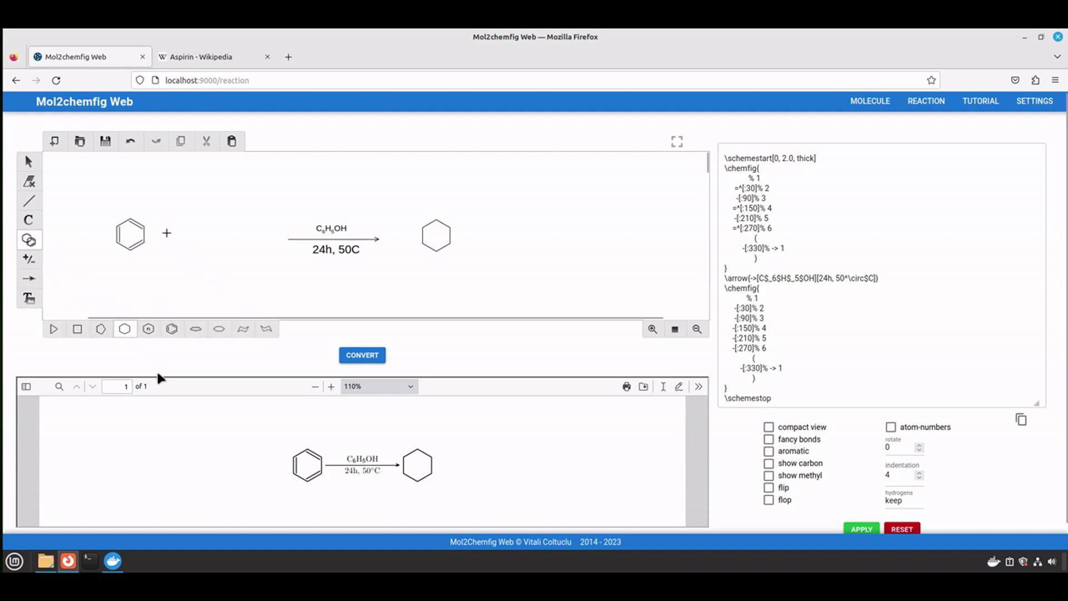
pyautogui.click(104, 333)
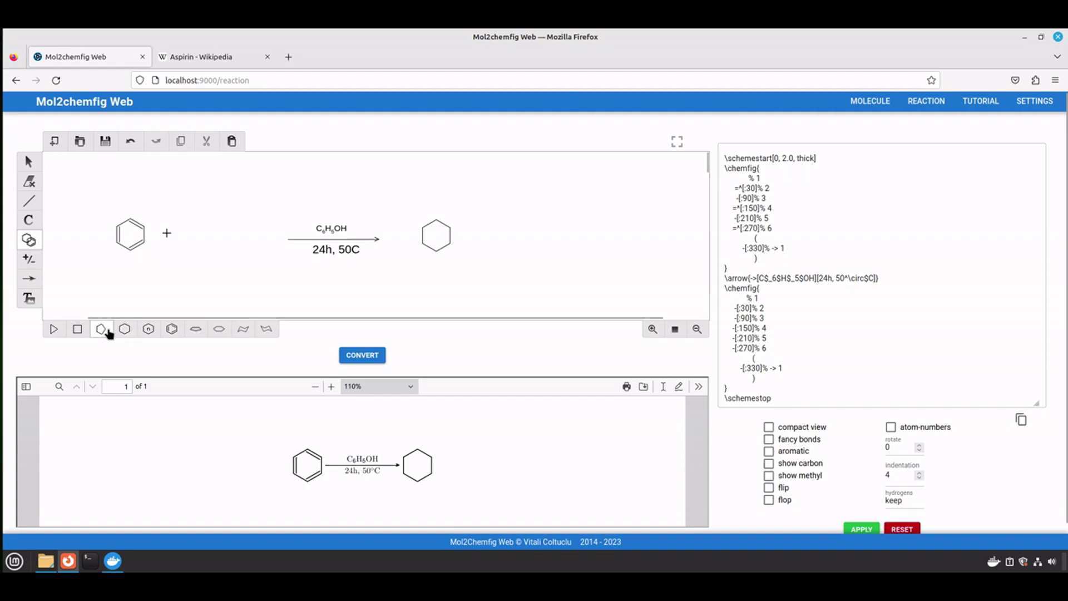
pyautogui.click(203, 230)
pyautogui.click(363, 355)
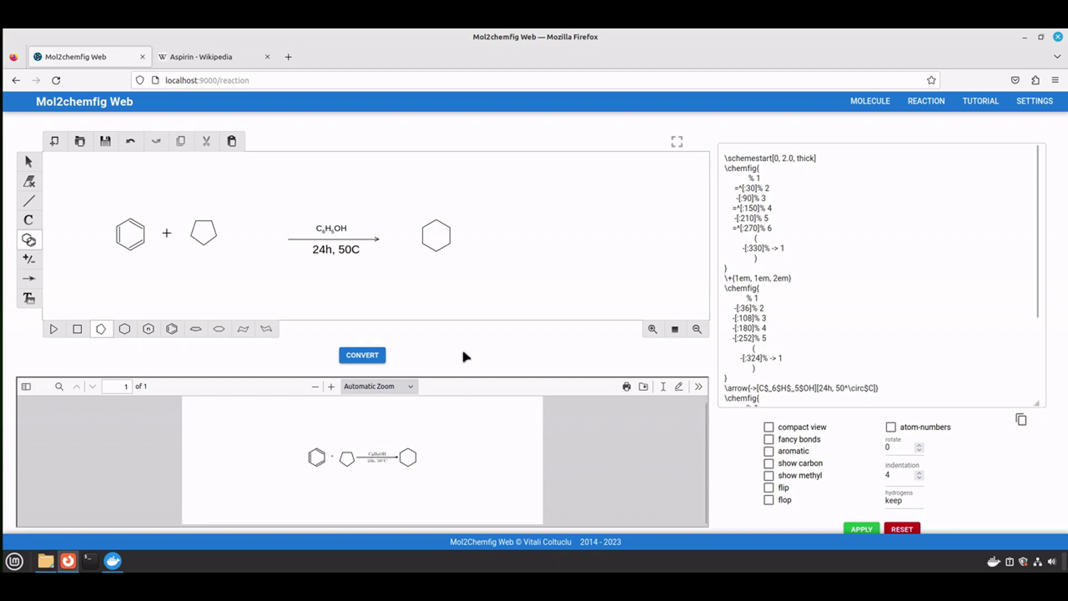
pyautogui.click(331, 386)
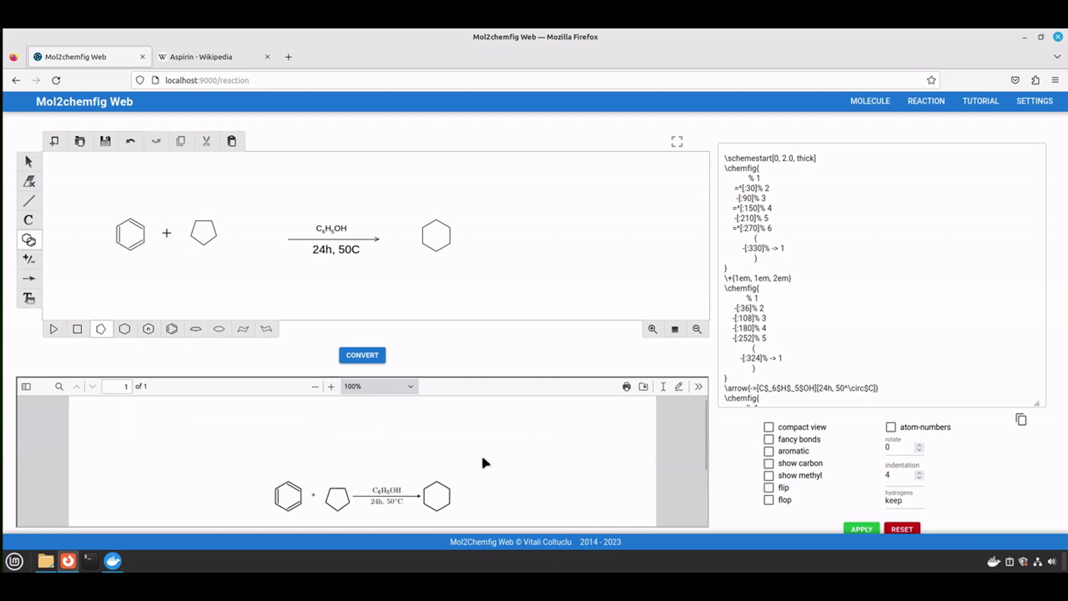
# Scroll down to view the rendered benzene + cyclopentane → cyclohexane preview.
pyautogui.scroll(-2, 482, 459)
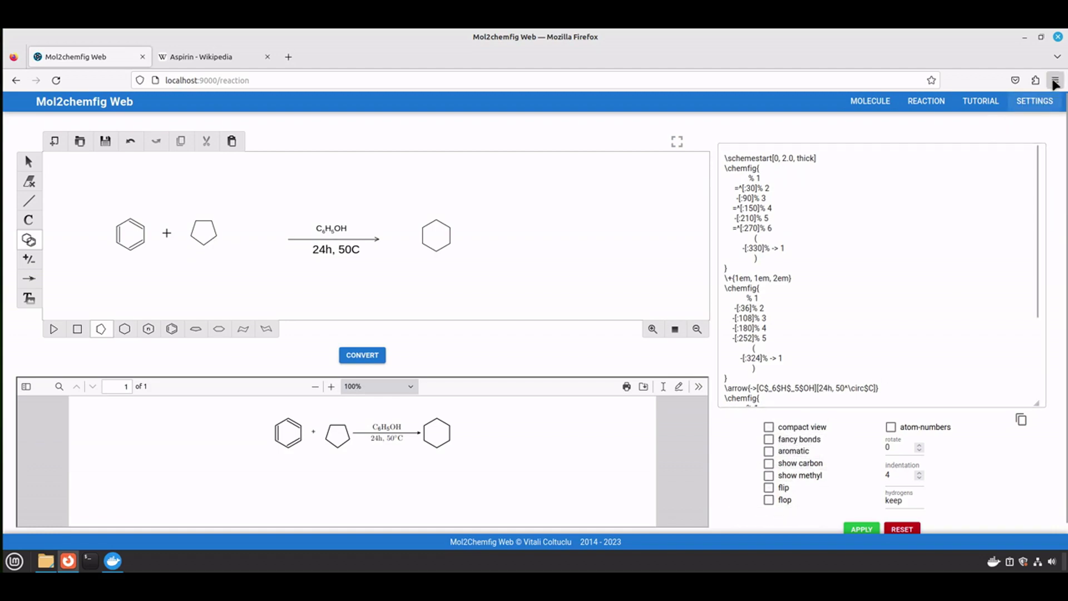
# Turn on Reaction's 'Hide tooltips' and 'Preserve a drawn structure' settings.
pyautogui.click(1035, 101)
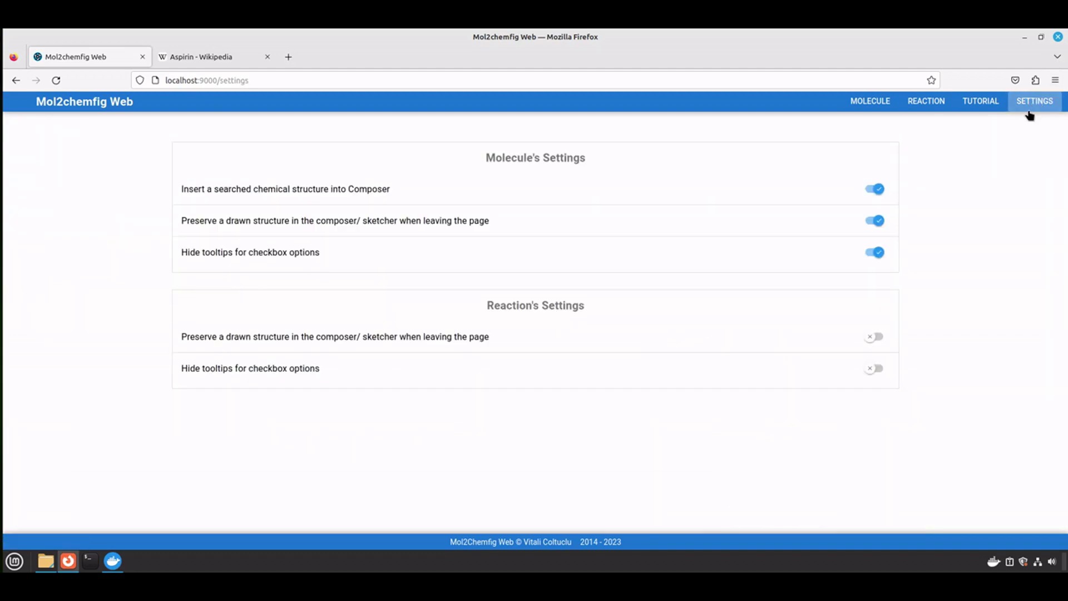
pyautogui.click(874, 368)
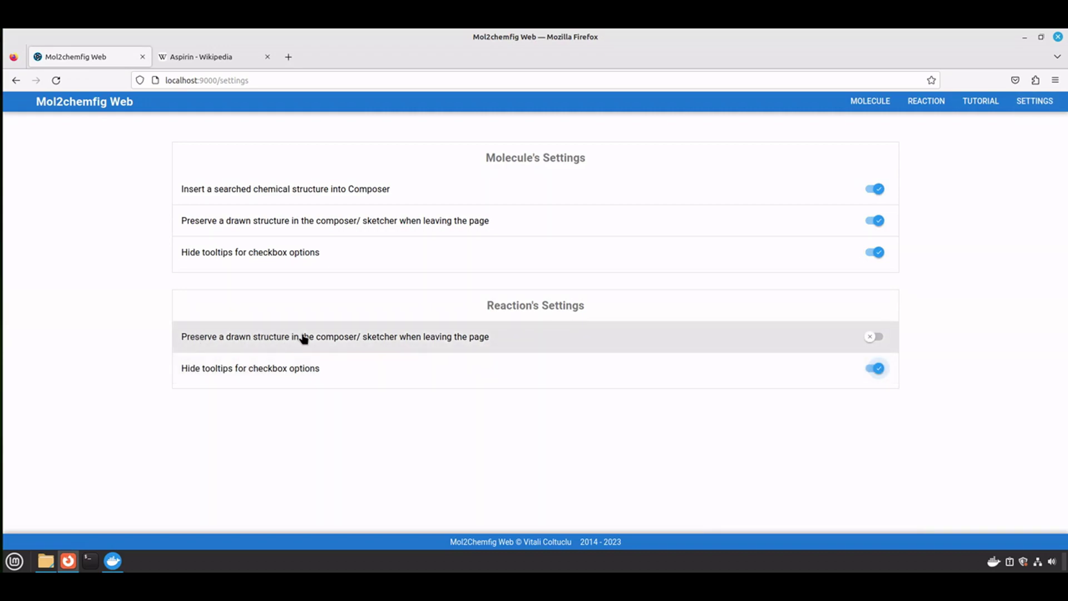
pyautogui.click(877, 338)
# Place a benzene ring on the Reaction canvas.
pyautogui.click(926, 103)
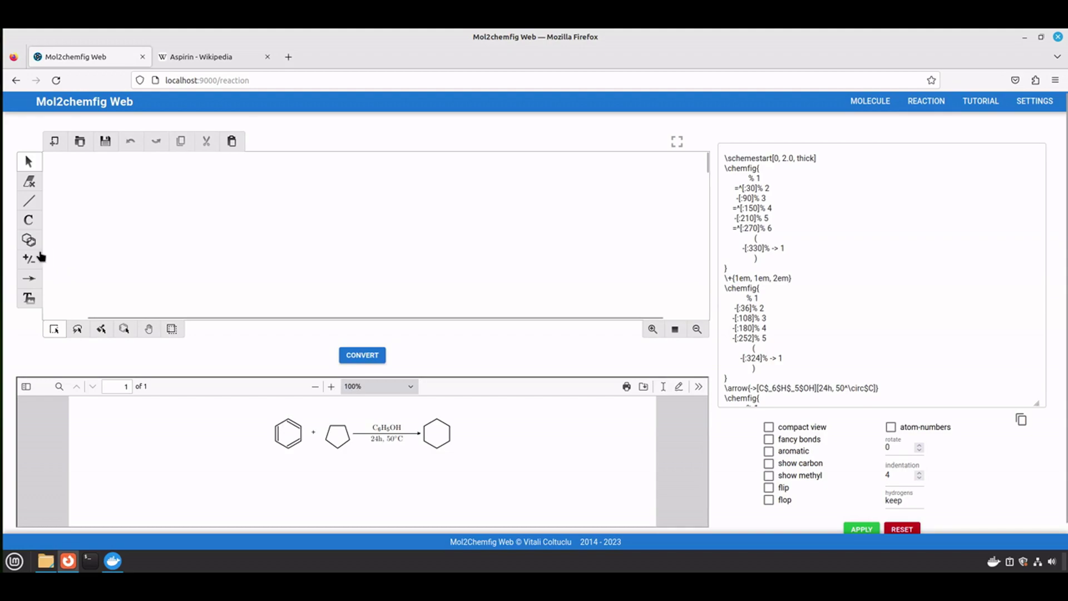
pyautogui.click(28, 240)
pyautogui.click(172, 332)
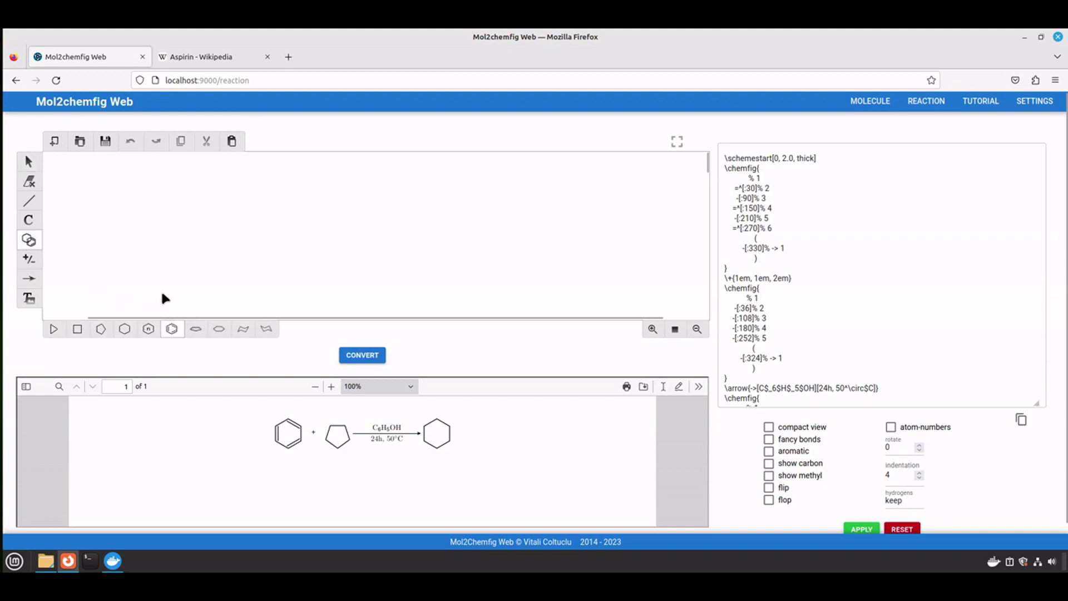
pyautogui.click(125, 226)
# Add an arrow and cyclohexane, convert, and confirm the scheme persists after visiting Settings.
pyautogui.click(29, 278)
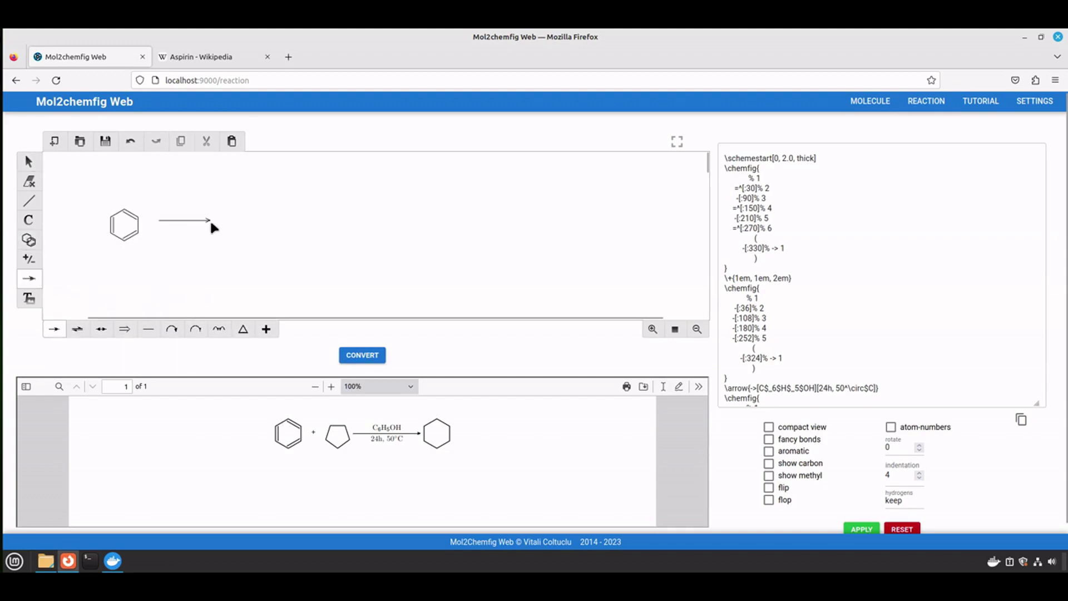
pyautogui.click(29, 241)
pyautogui.click(131, 329)
pyautogui.click(362, 355)
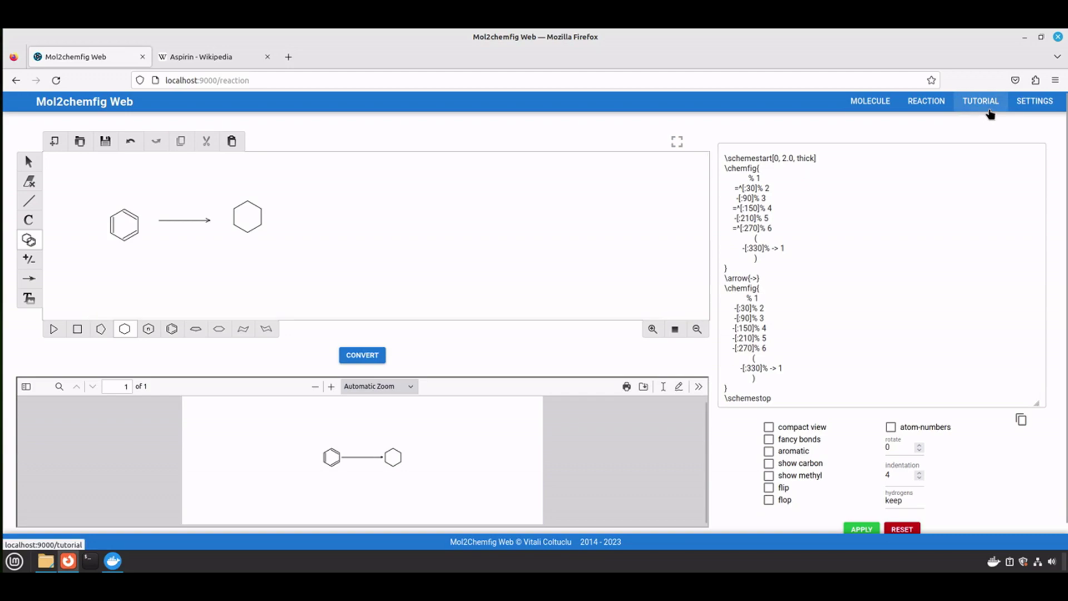
pyautogui.click(1034, 101)
pyautogui.click(926, 101)
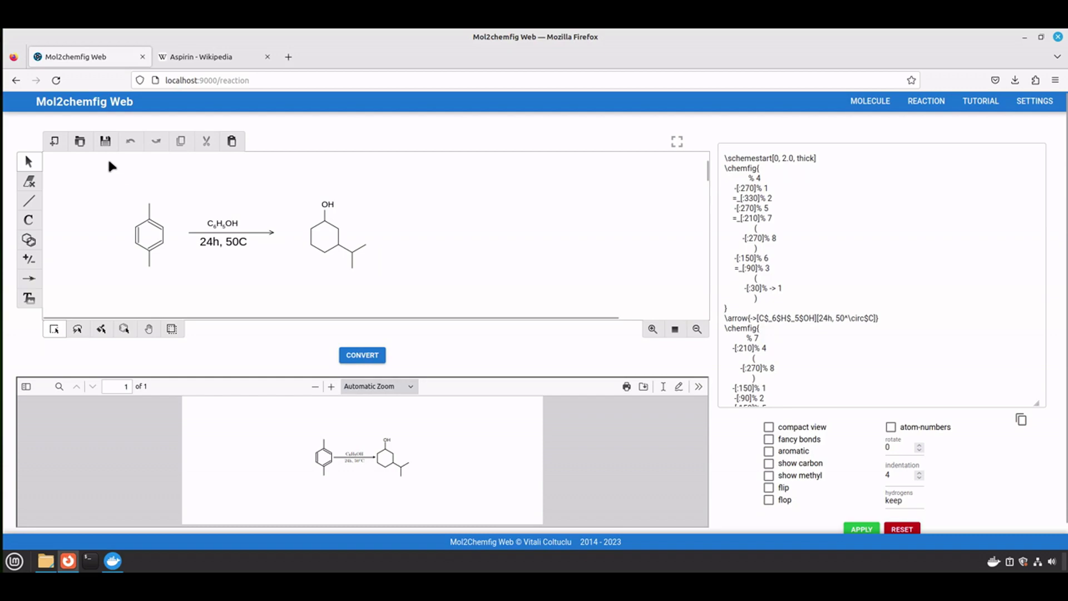
# Save the reaction scheme as Kekule Chemical JSON (Unnamed.kcj), then reload the page.
pyautogui.click(106, 141)
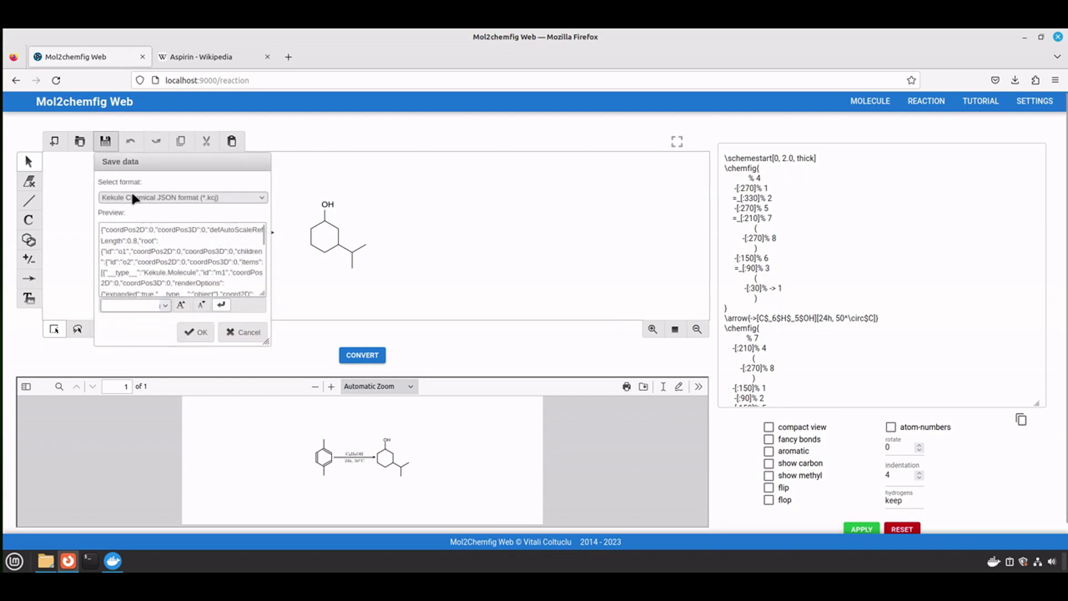
pyautogui.click(136, 198)
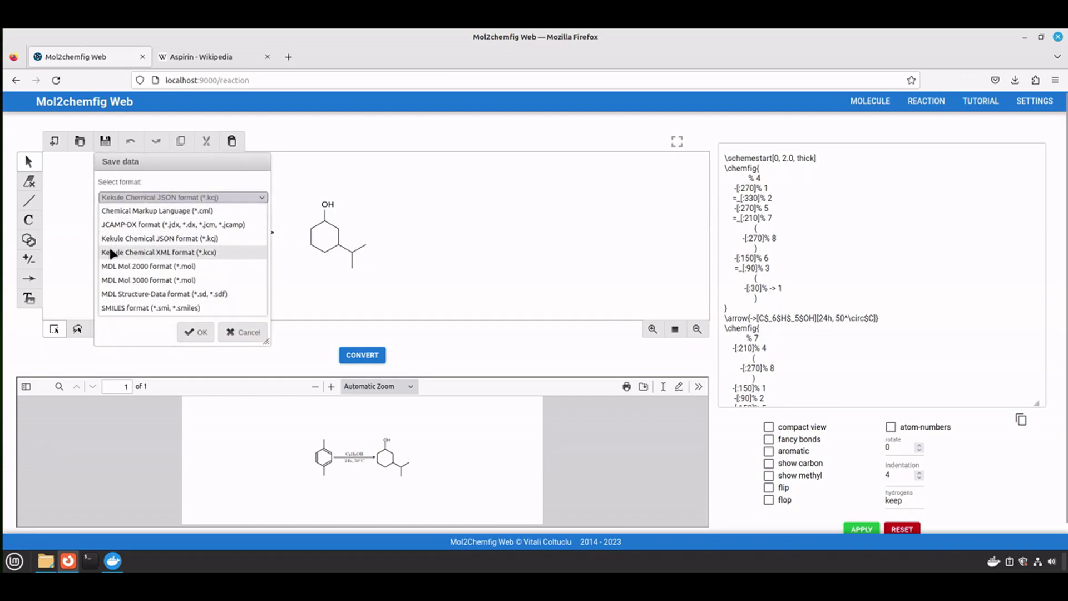
pyautogui.click(123, 239)
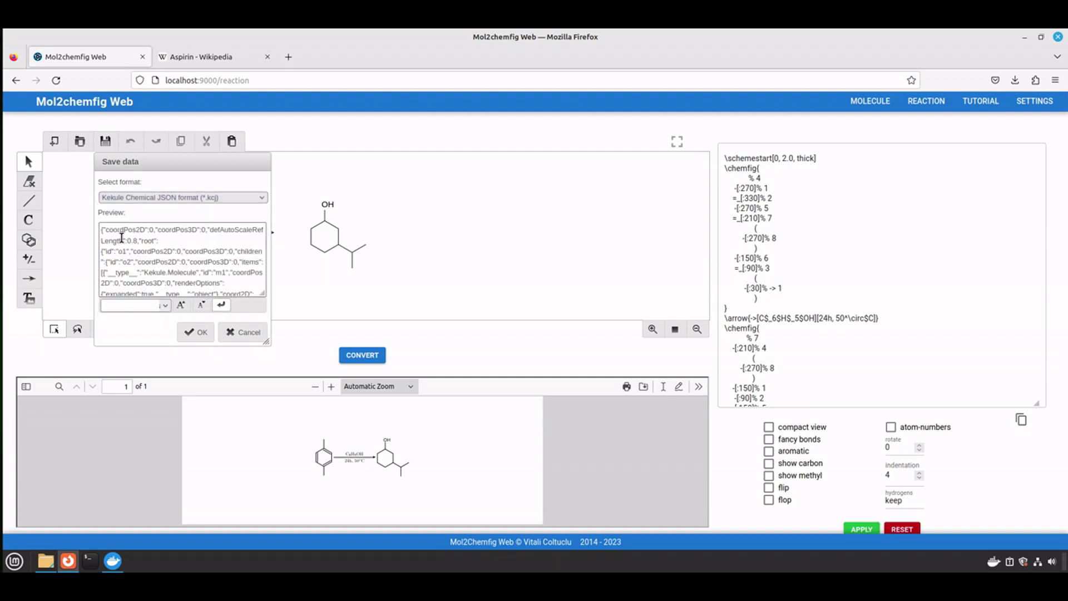
pyautogui.click(189, 336)
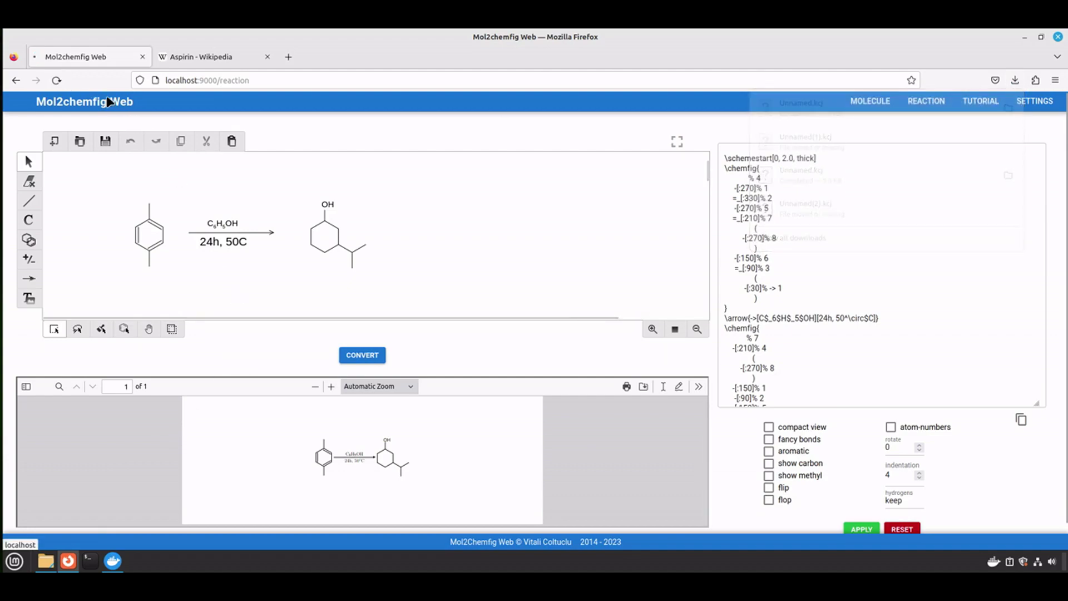
pyautogui.click(55, 80)
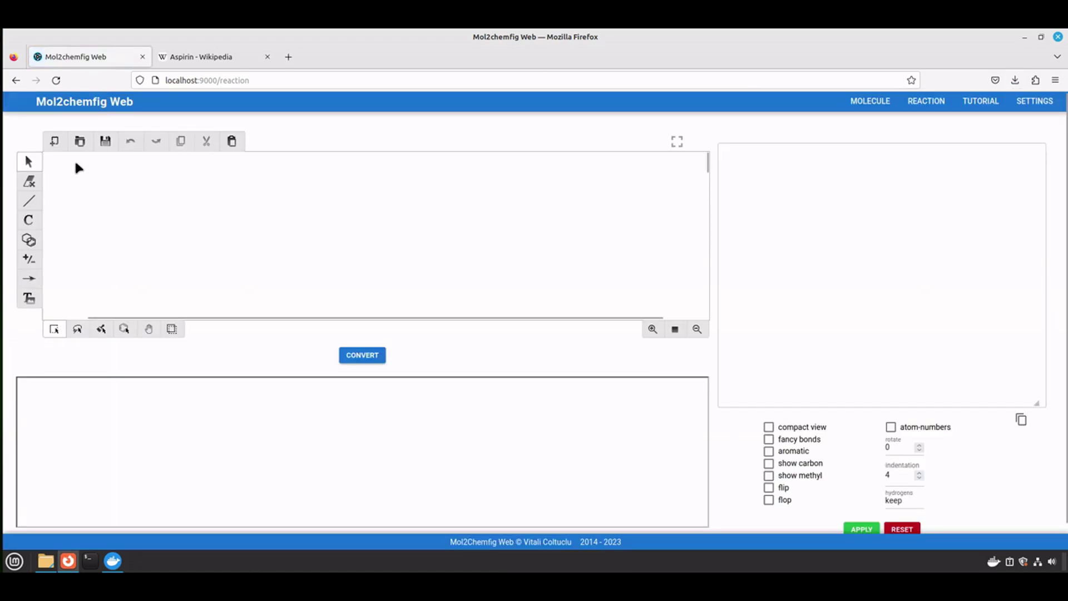
# Load Unnamed.kcj from Downloads back onto the canvas and convert it to chemfig.
pyautogui.click(81, 142)
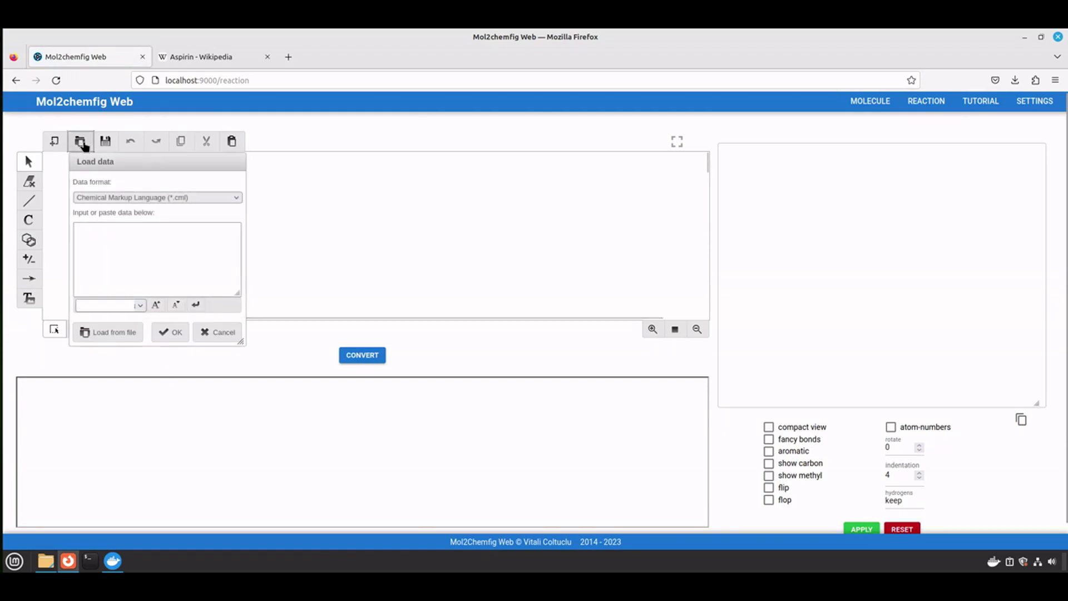
pyautogui.click(108, 334)
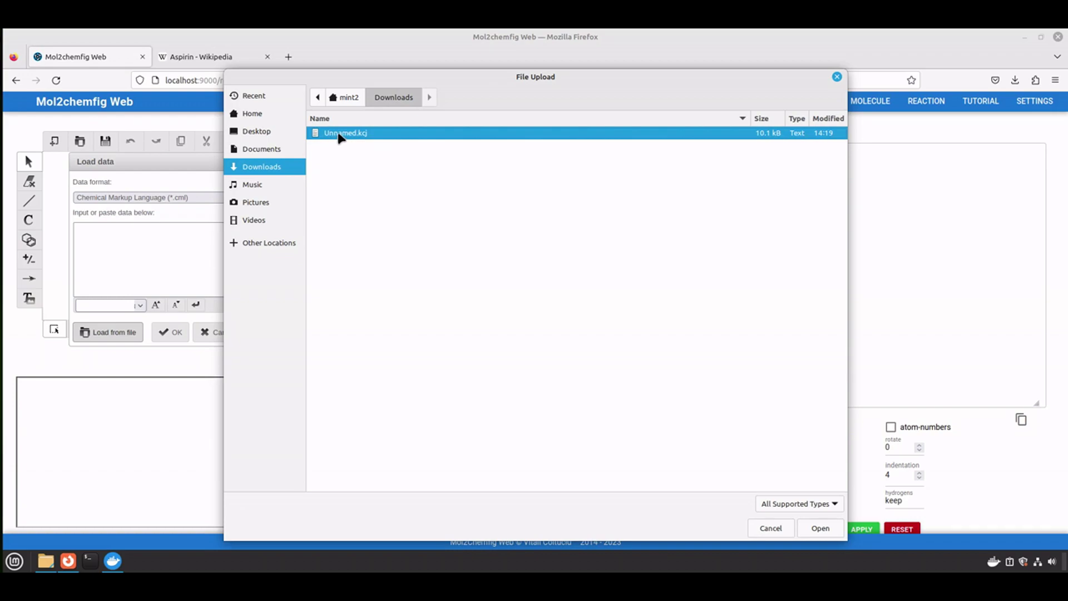
pyautogui.click(820, 528)
pyautogui.click(362, 356)
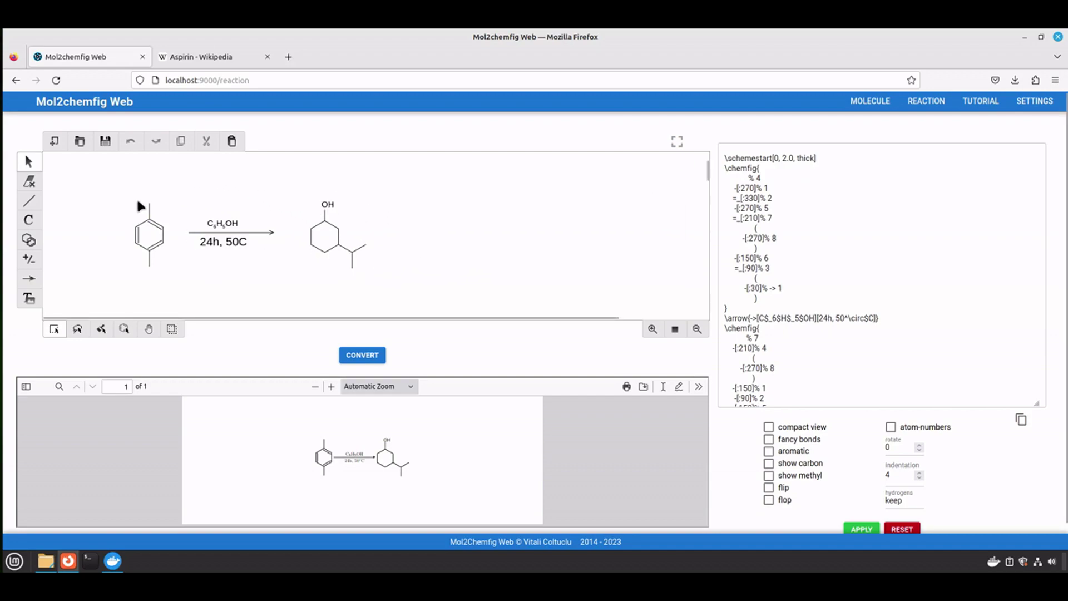
pyautogui.click(106, 142)
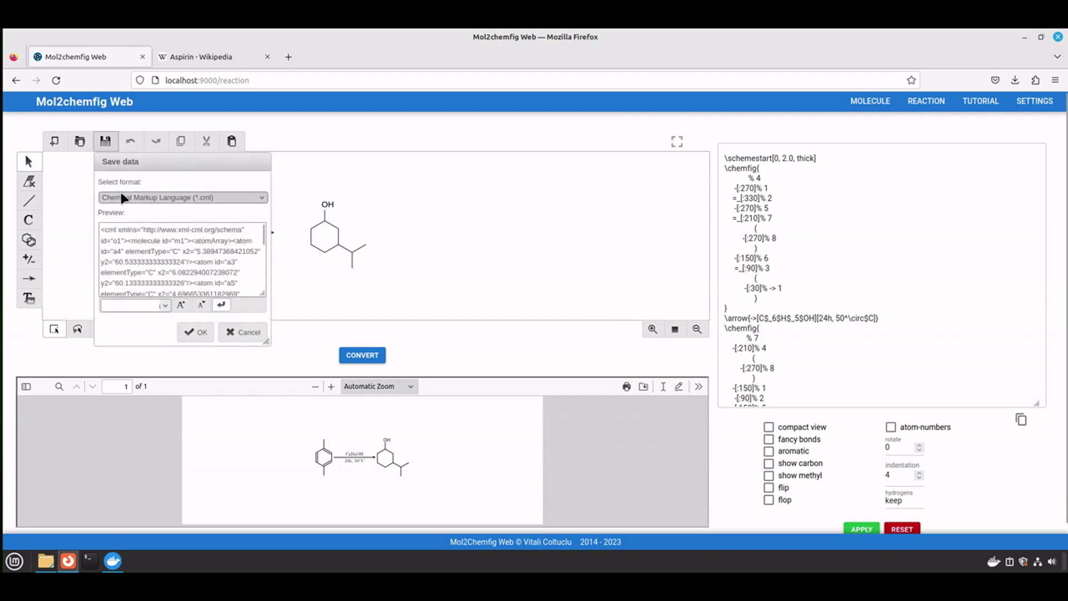
pyautogui.click(134, 197)
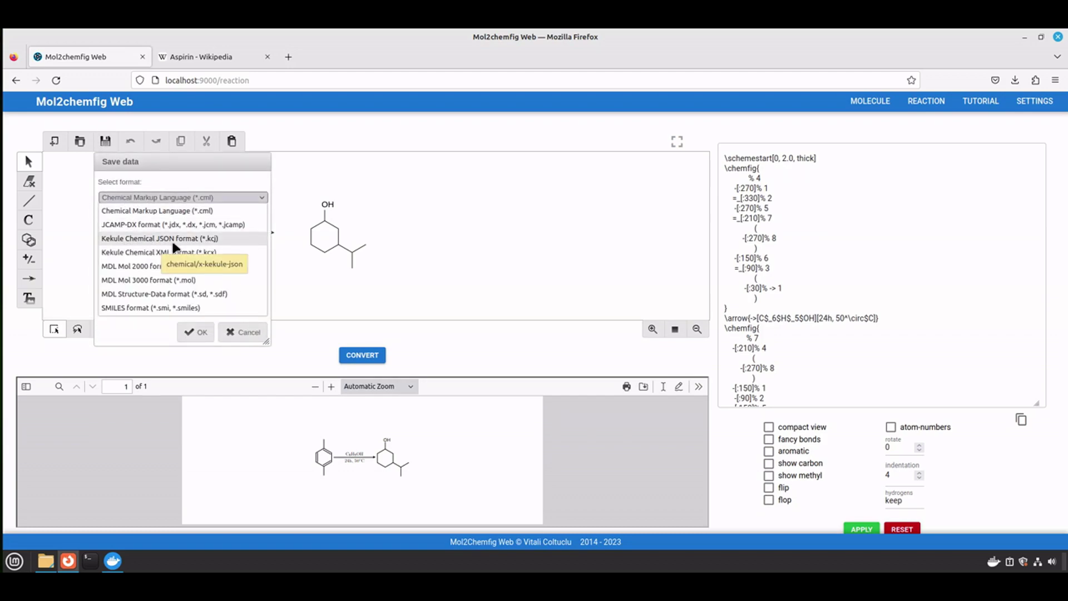
pyautogui.click(504, 226)
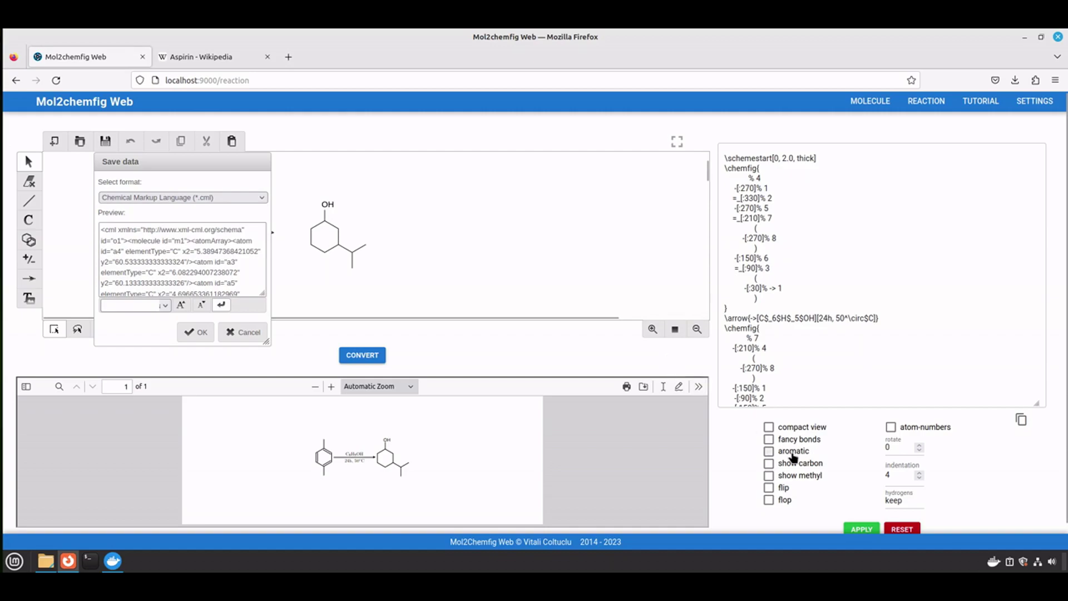
pyautogui.click(310, 142)
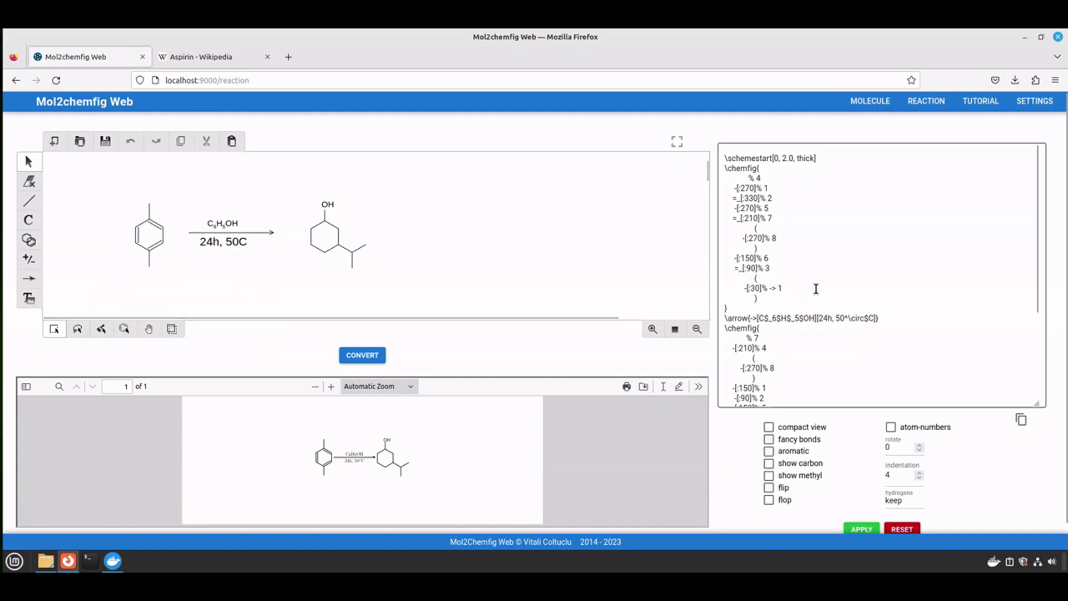
pyautogui.scroll(-1, 1034, 494)
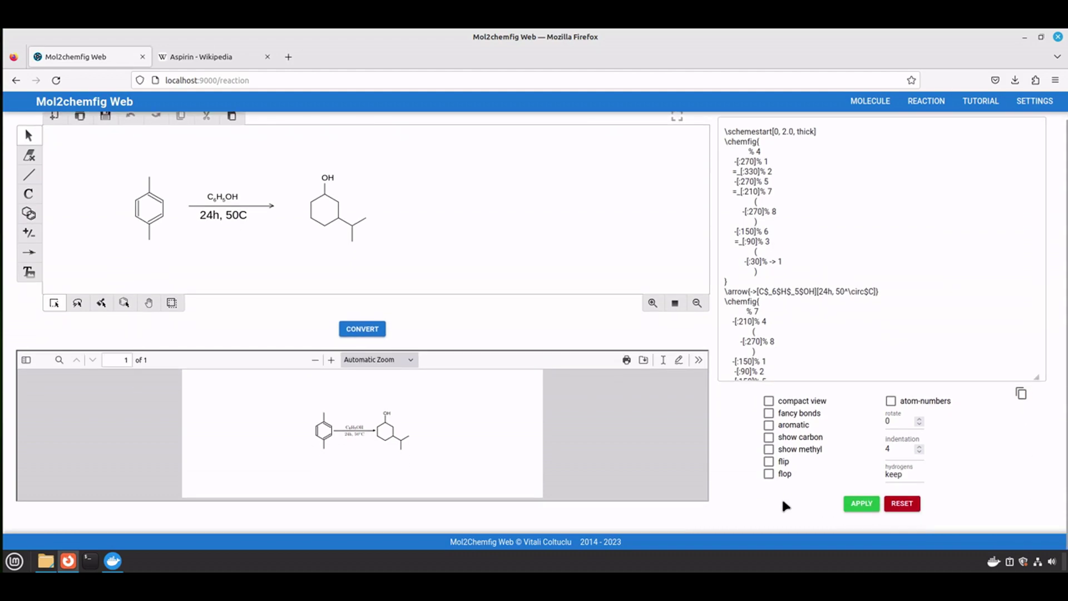
pyautogui.scroll(2, 637, 250)
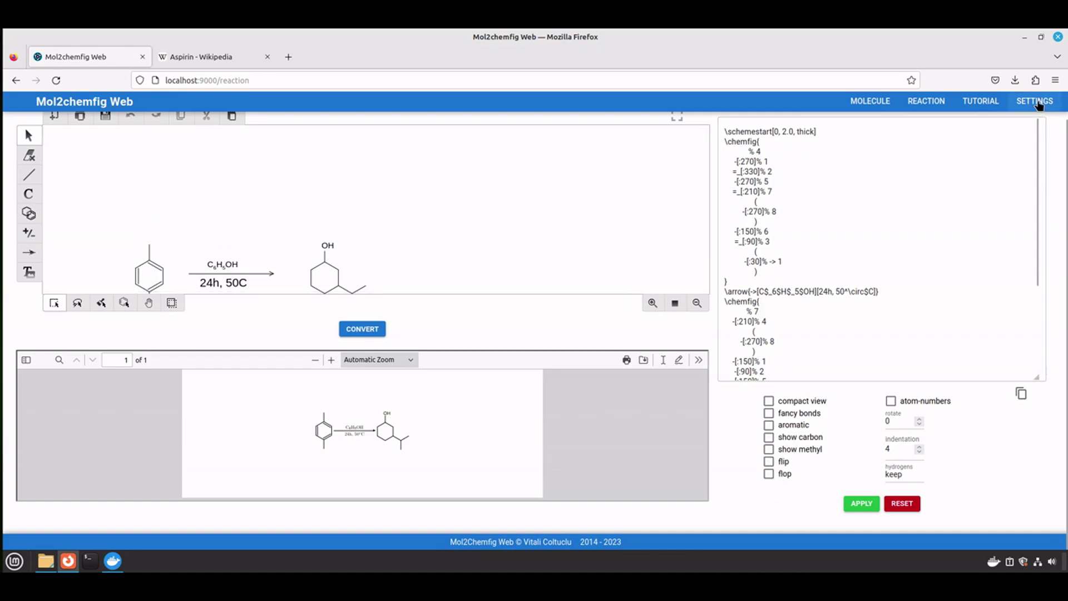
pyautogui.click(1036, 101)
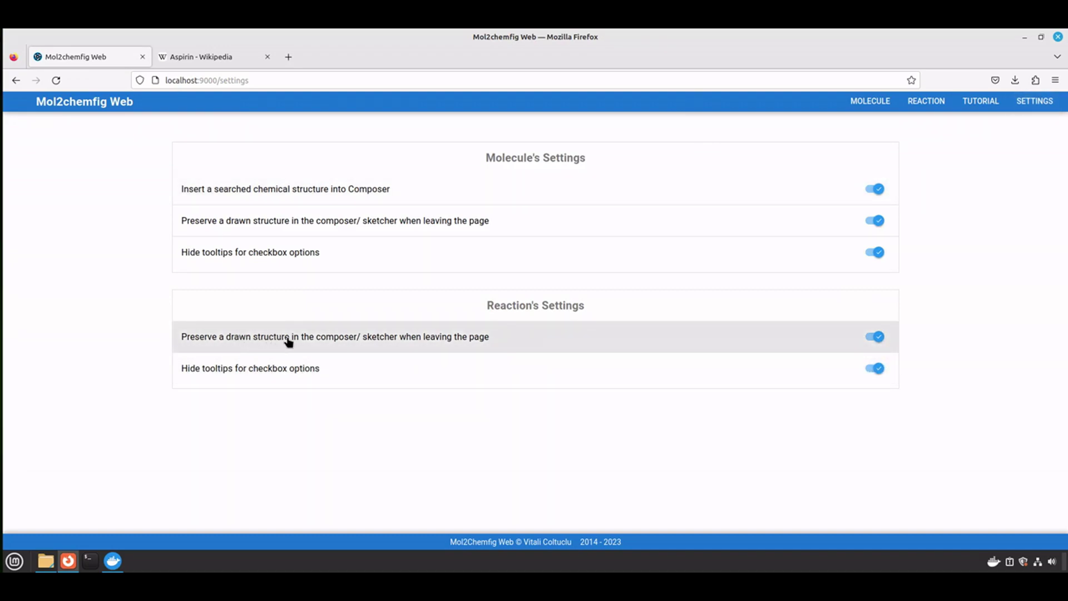
pyautogui.click(924, 101)
pyautogui.scroll(-3, 533, 246)
pyautogui.scroll(3, 533, 245)
pyautogui.scroll(-1, 533, 245)
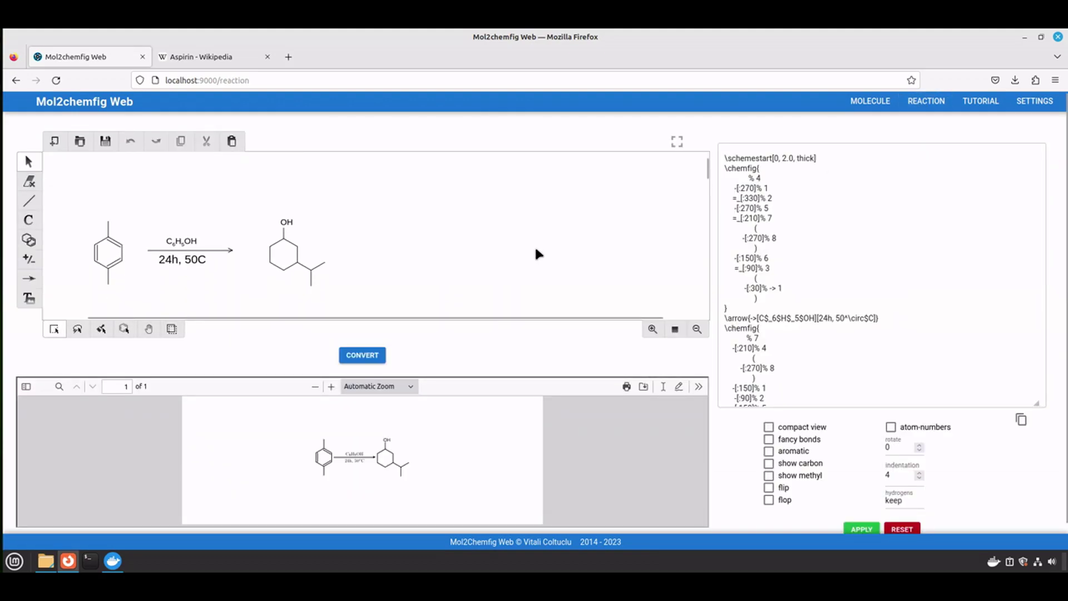
# In the maximized sketcher, extend the left ring's top methyl into isopropyl and reconvert.
pyautogui.click(679, 141)
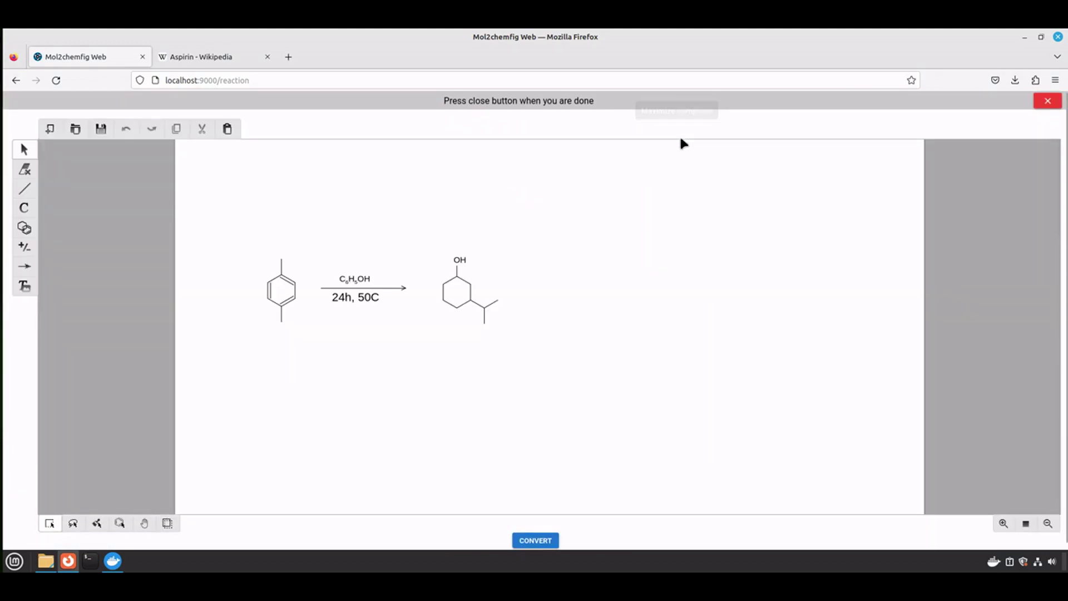
pyautogui.click(23, 190)
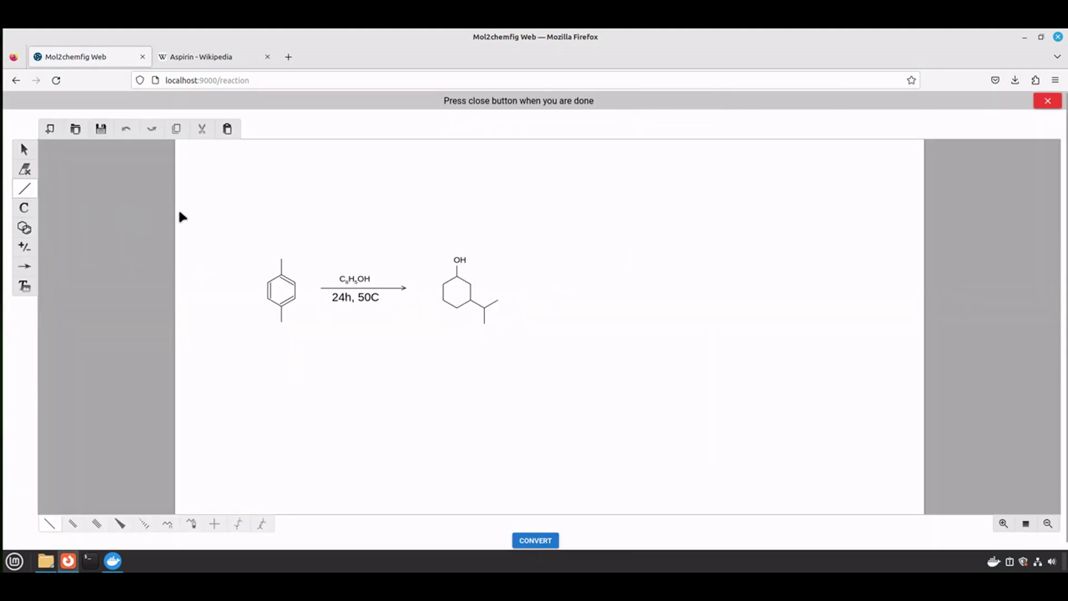
pyautogui.click(281, 259)
pyautogui.click(282, 259)
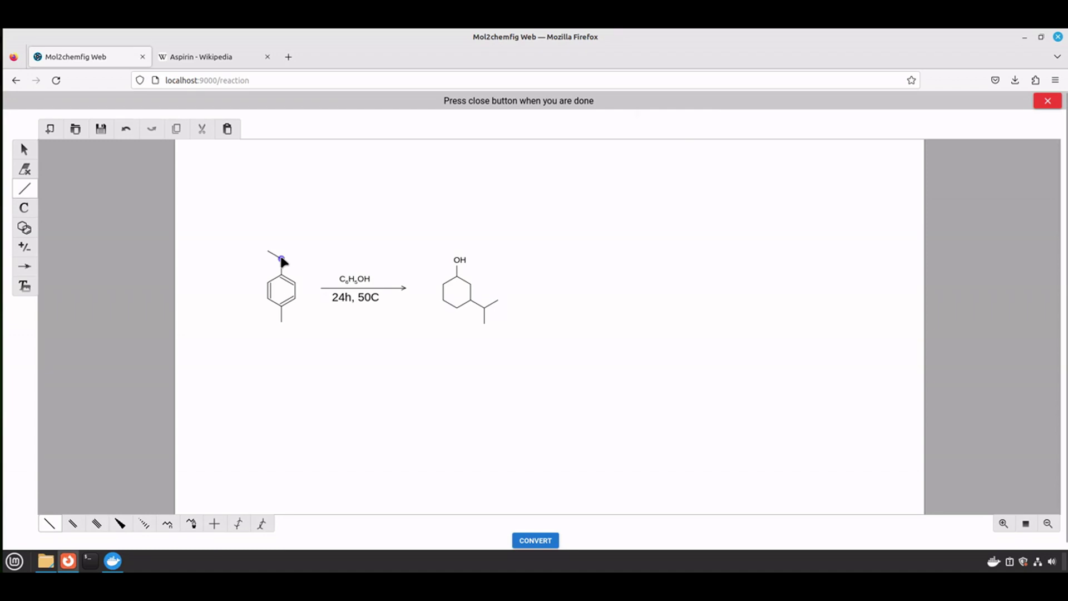
pyautogui.click(536, 541)
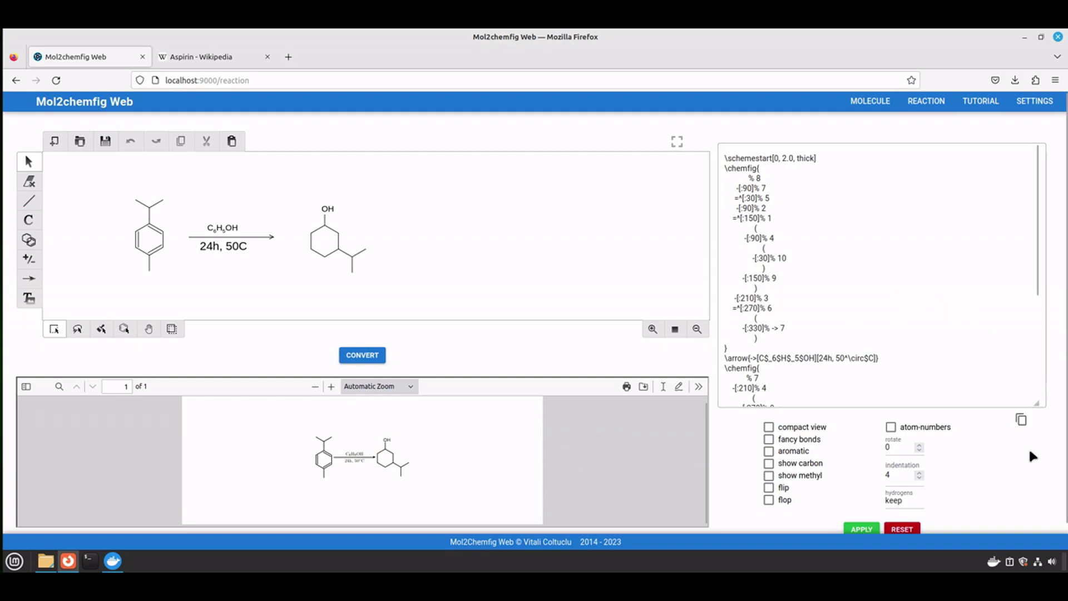
# Copy the reaction's chemfig code to the clipboard and scroll down and back up the page.
pyautogui.click(1021, 419)
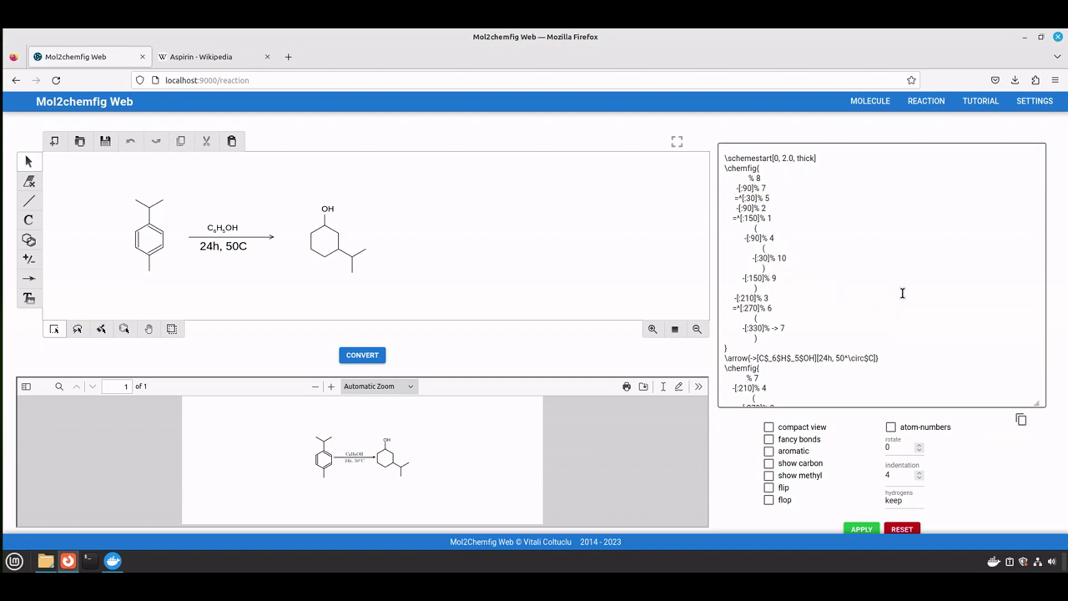
pyautogui.scroll(-1, 991, 451)
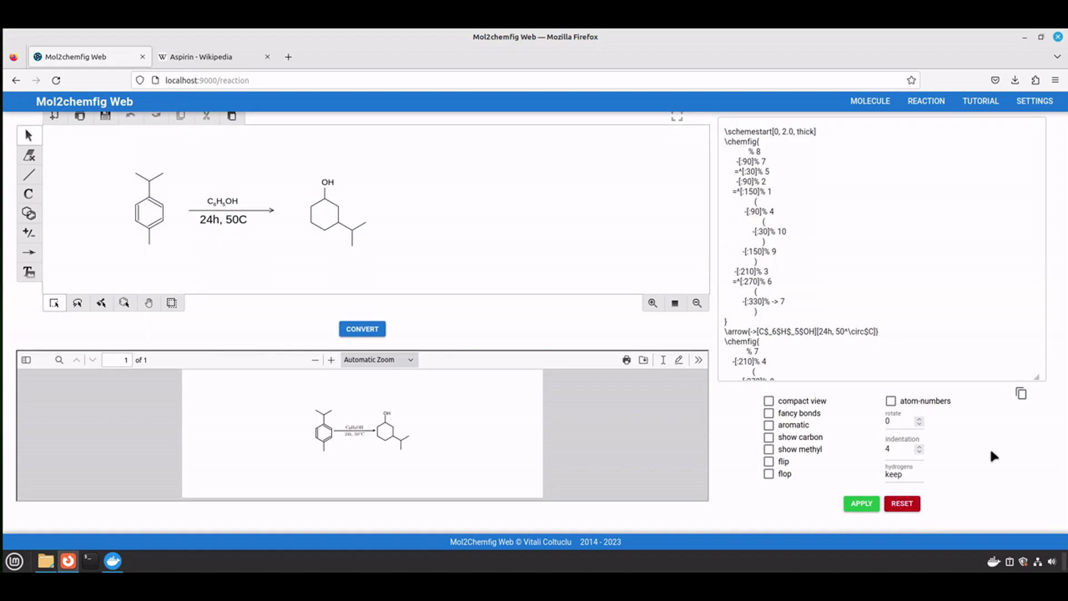
pyautogui.scroll(1, 991, 451)
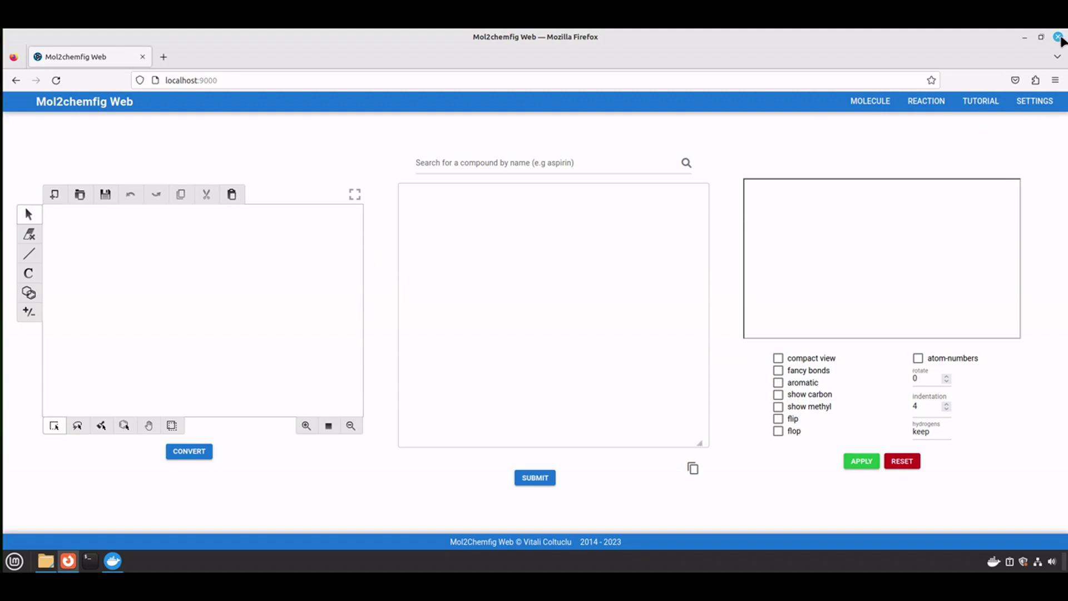
# Close Firefox and stop the frontend and backend containers in Docker Desktop.
pyautogui.click(1059, 37)
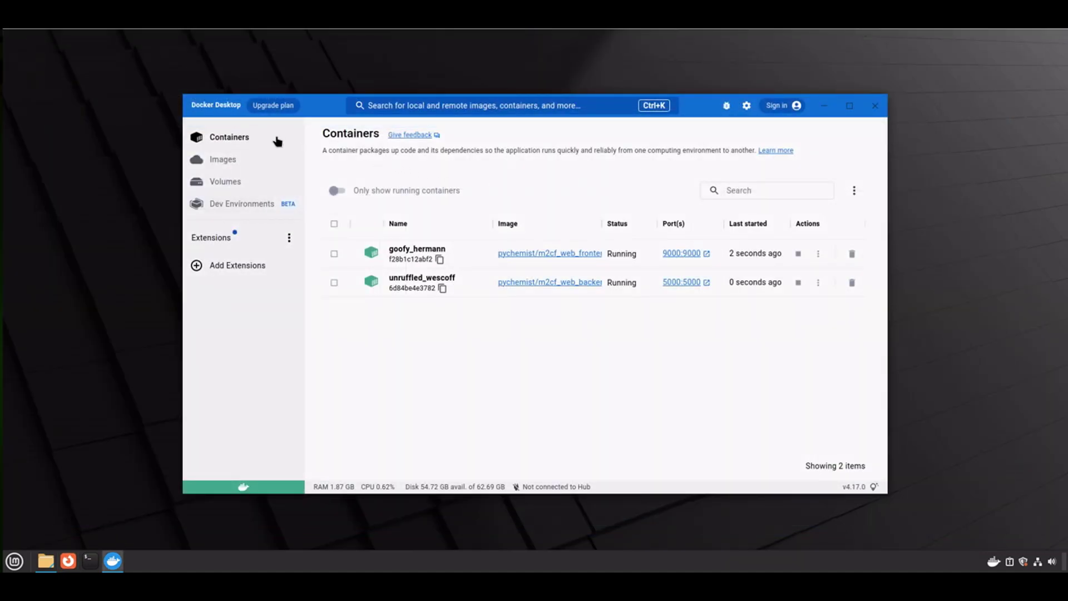
pyautogui.click(799, 253)
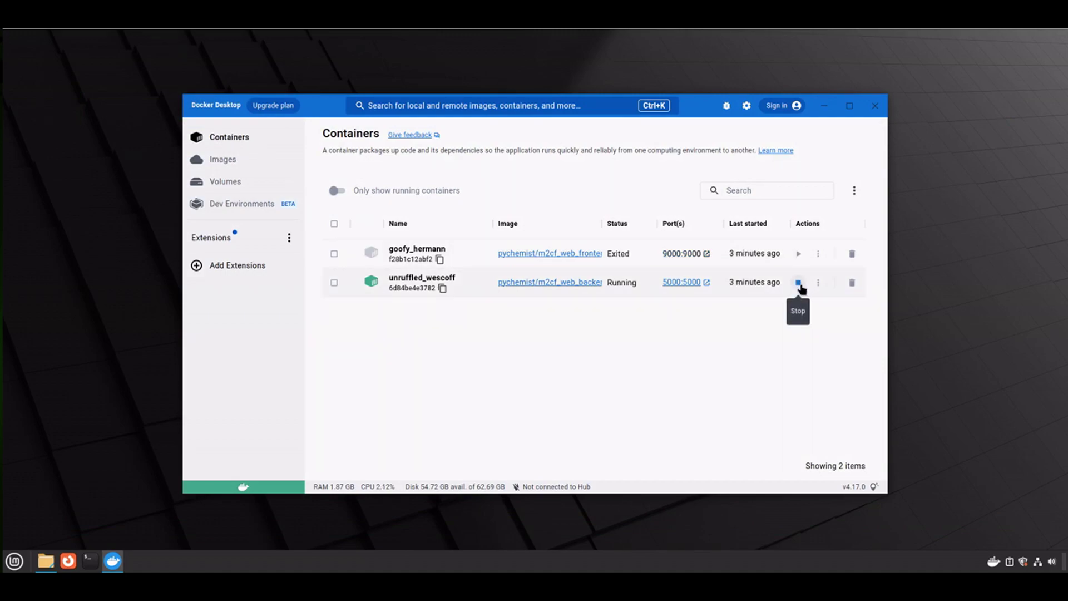
pyautogui.click(799, 283)
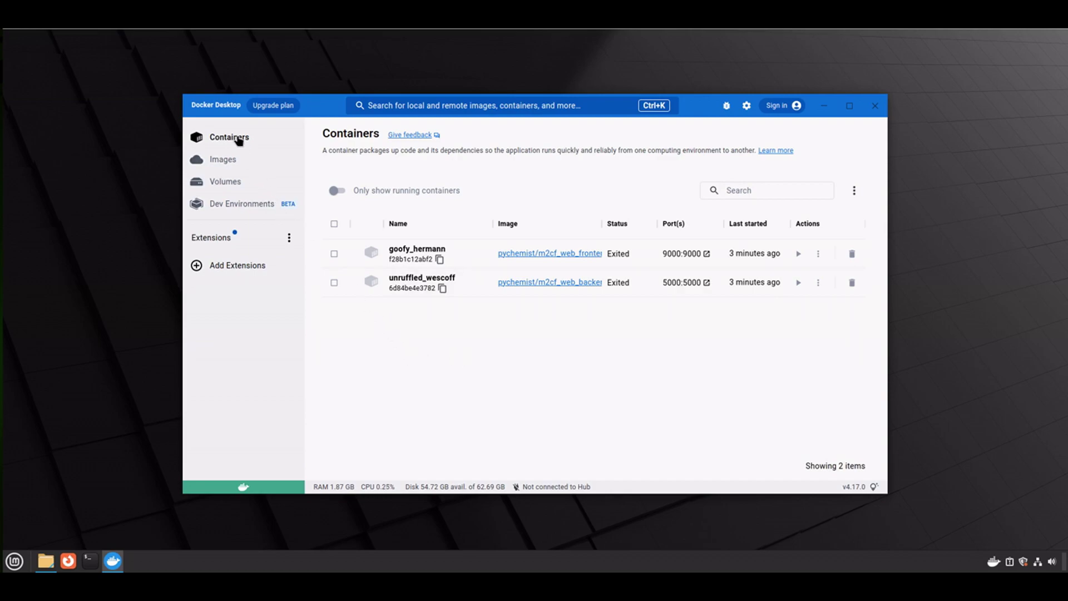
# Start both containers again and launch a new Firefox window.
pyautogui.click(798, 253)
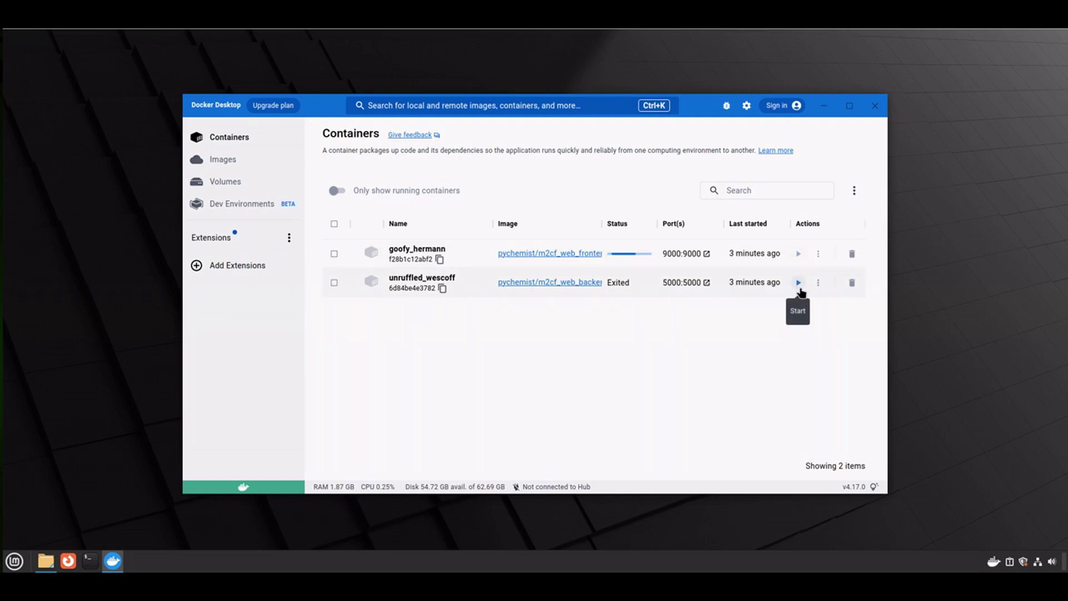
pyautogui.click(799, 282)
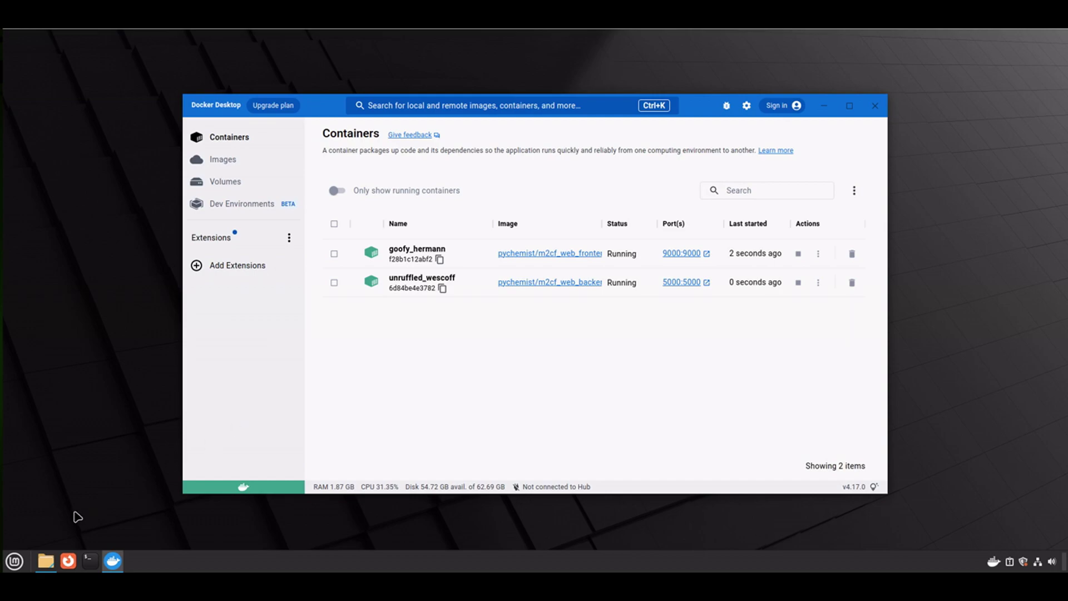
pyautogui.click(67, 560)
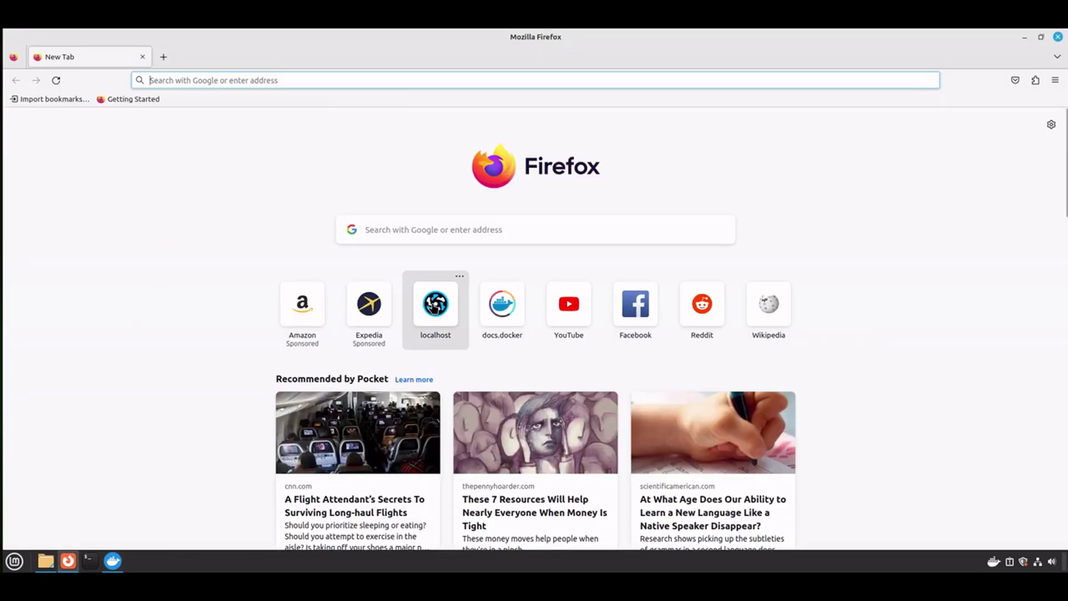
# Open Mol2chemfig Web at localhost:9000 from the new tab page's shortcut tile.
pyautogui.click(435, 304)
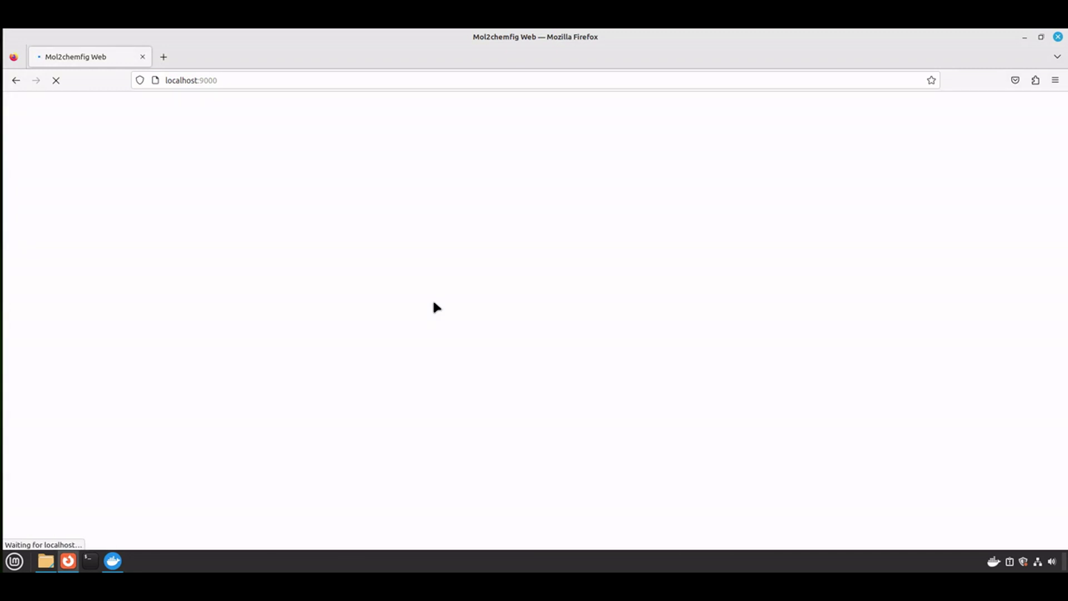